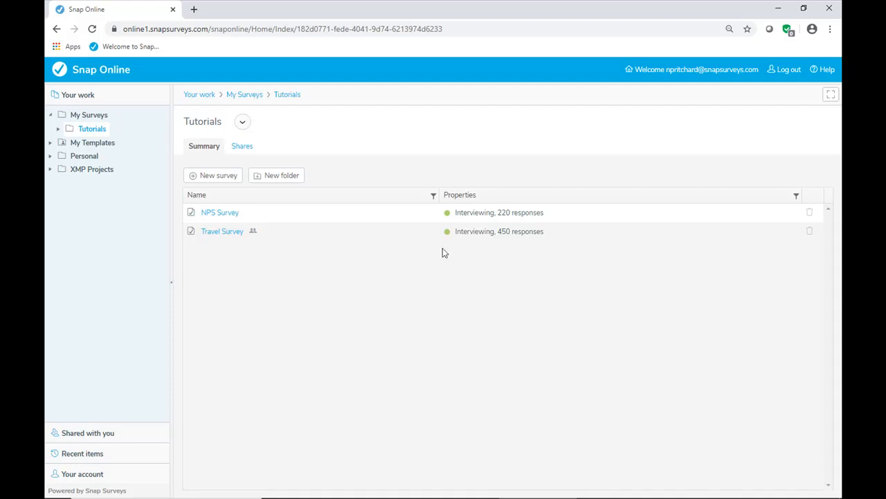
- Open the Questionnaire report in the Travel Survey's analysis section and review the responses from Q1 to Q6
left_click(209, 235)
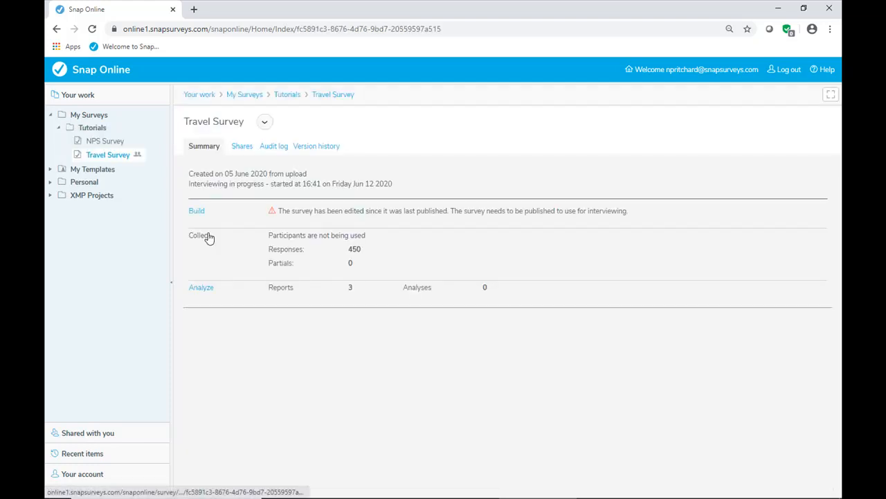
left_click(201, 287)
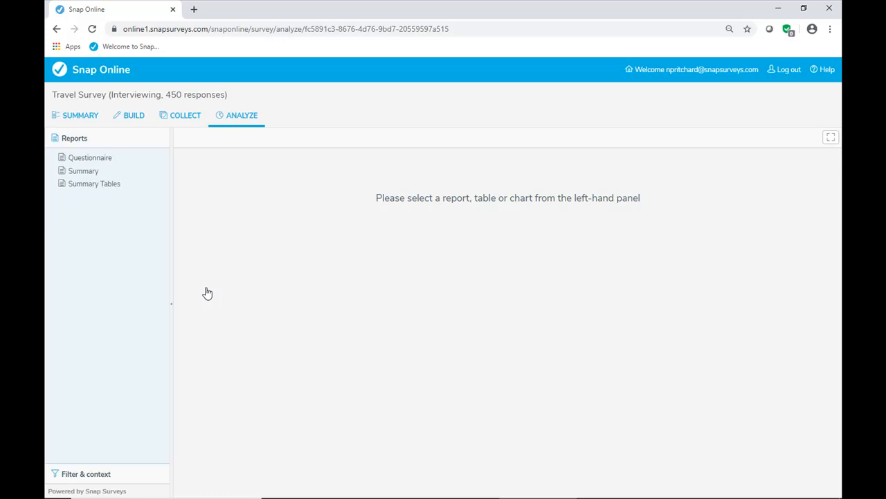
left_click(101, 160)
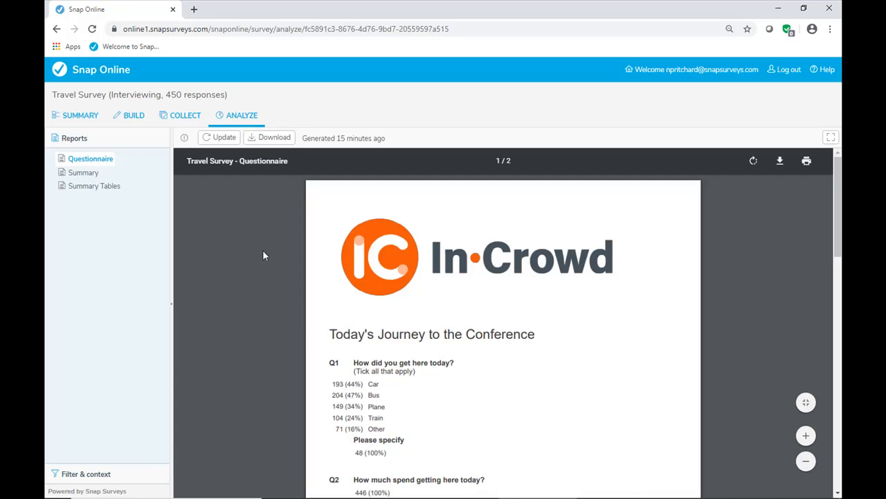
scroll(253, 260, "down", 3)
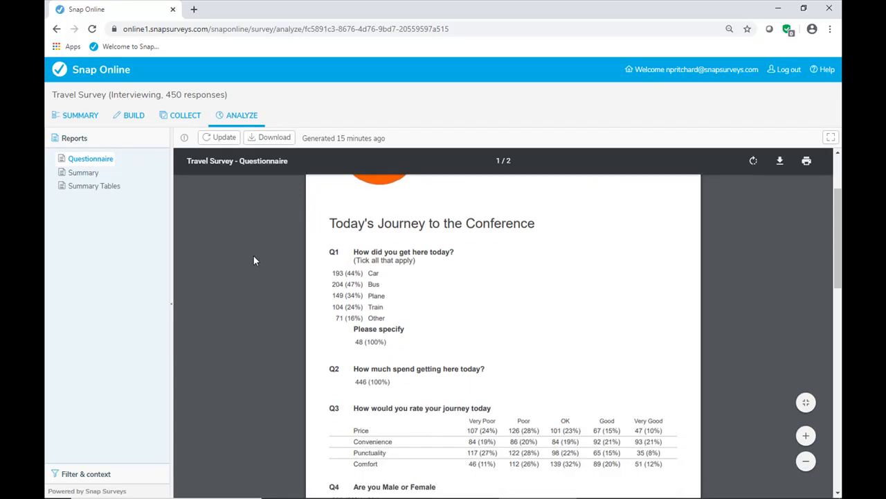
scroll(253, 261, "down", 4)
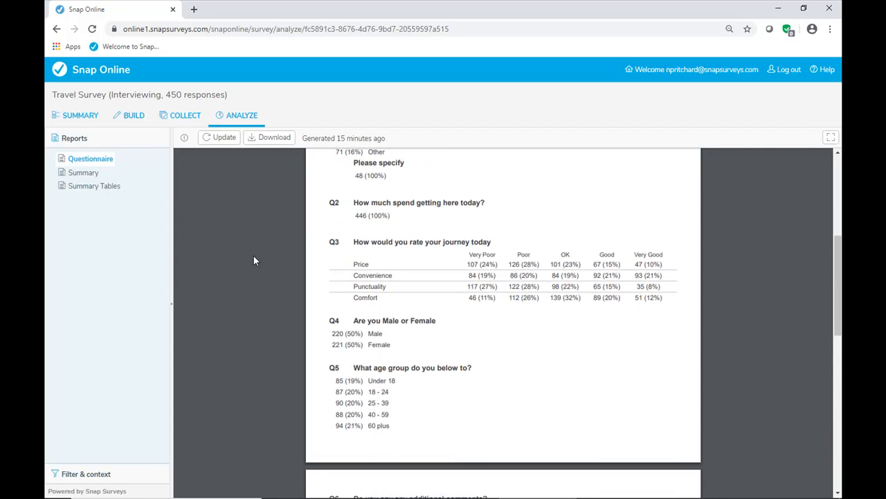
scroll(254, 260, "up", 6)
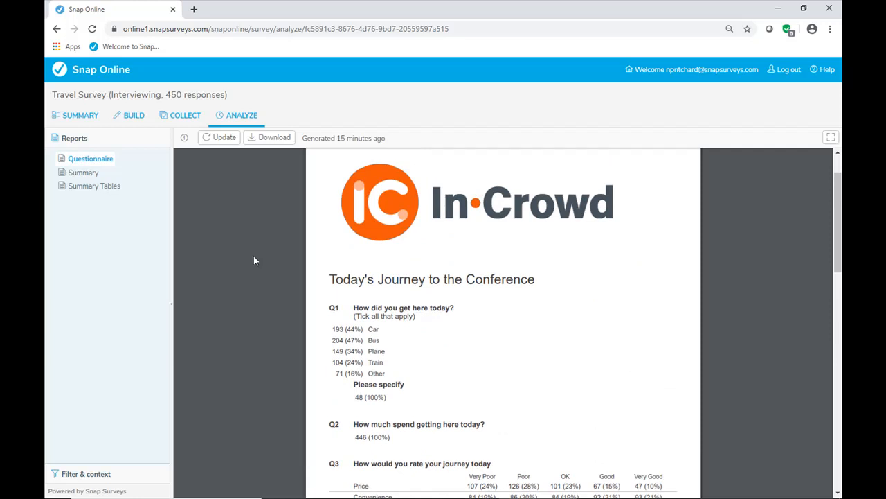
scroll(254, 260, "down", 8)
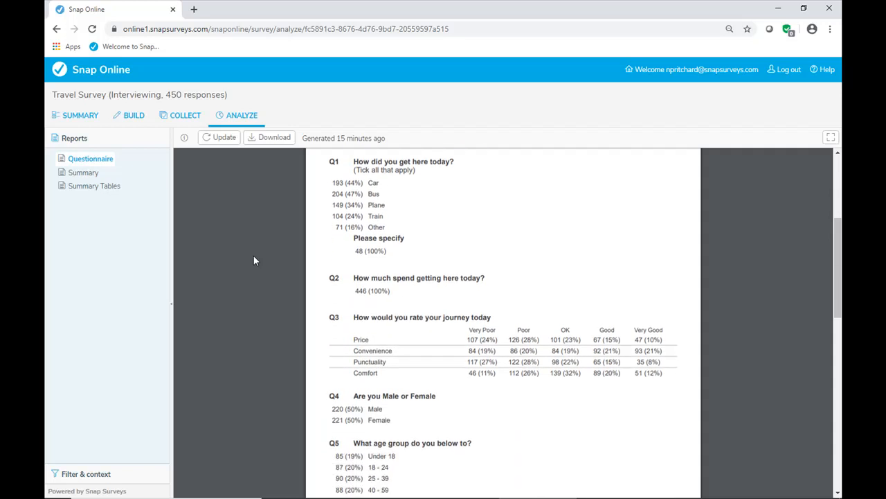
scroll(254, 261, "down", 5)
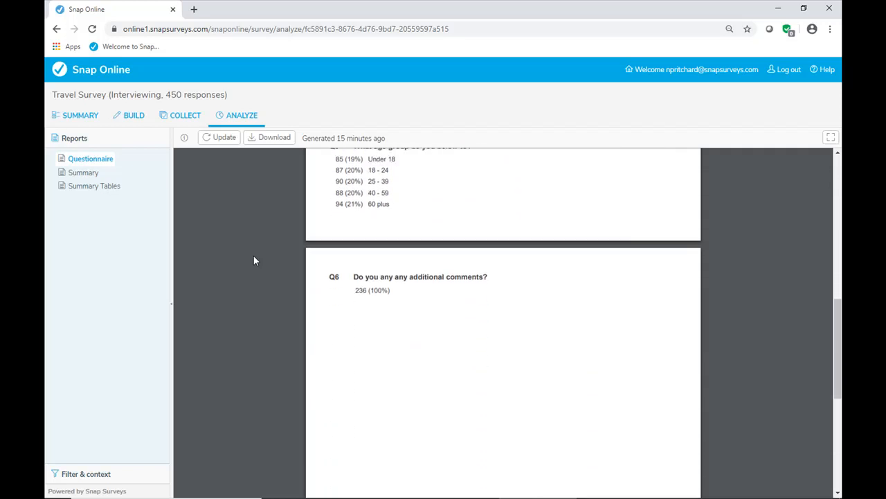
scroll(253, 260, "up", 6)
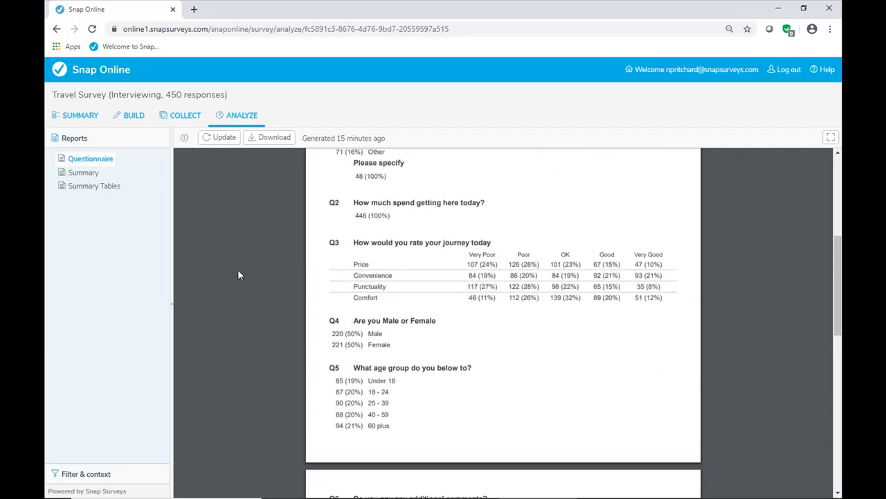
- Add a custom filter rule Q4=2 to the Questionnaire report, apply it and check the filtered responses
left_click(85, 474)
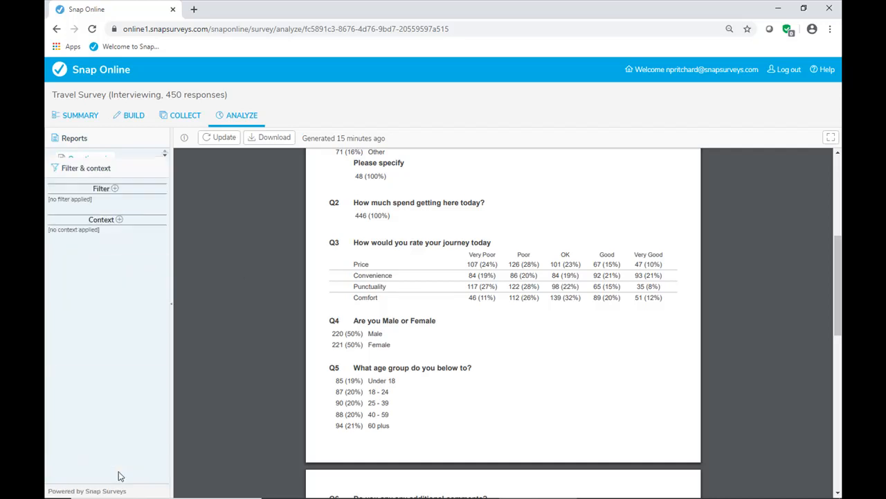
left_click(116, 180)
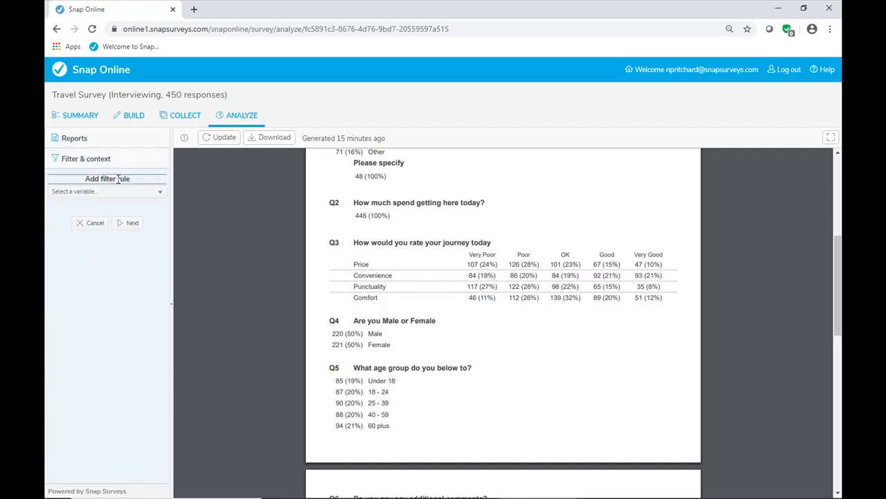
left_click(161, 194)
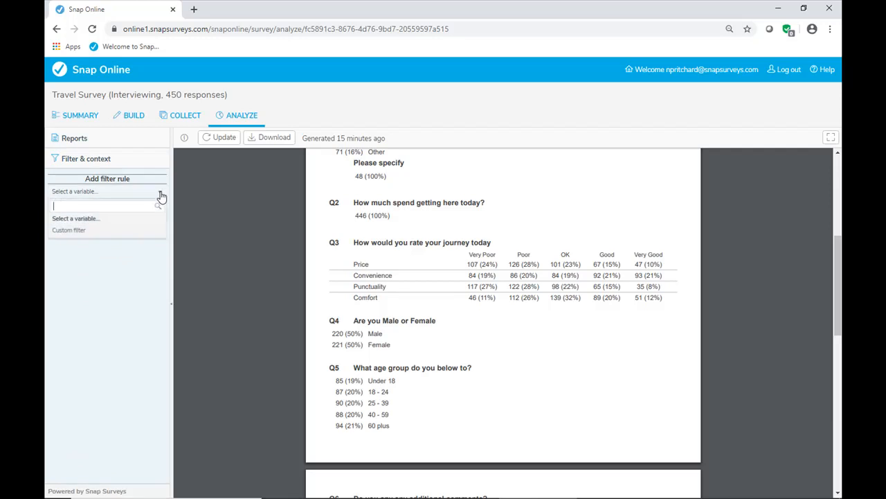
left_click(121, 231)
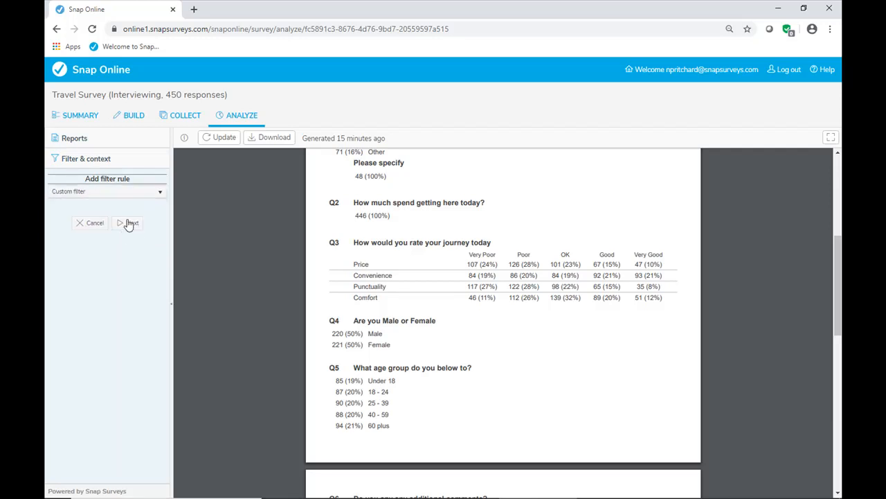
left_click(129, 224)
left_click(120, 217)
type("Q4")
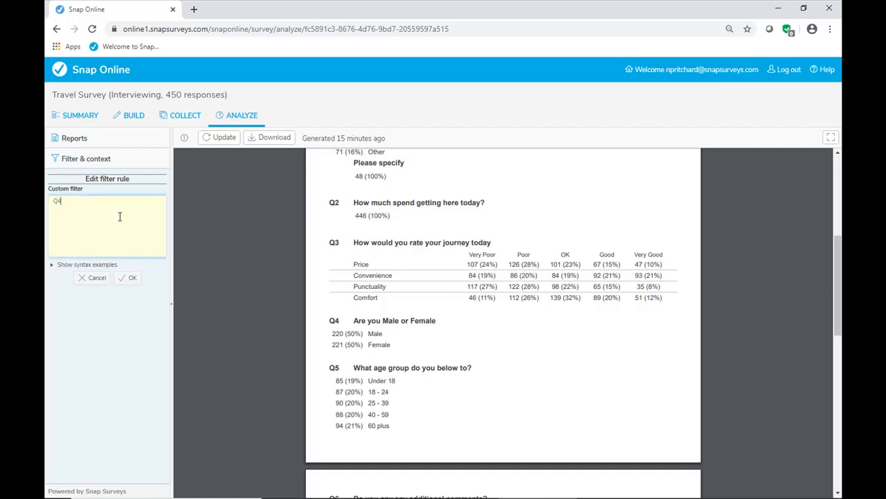
type("=2")
left_click(133, 281)
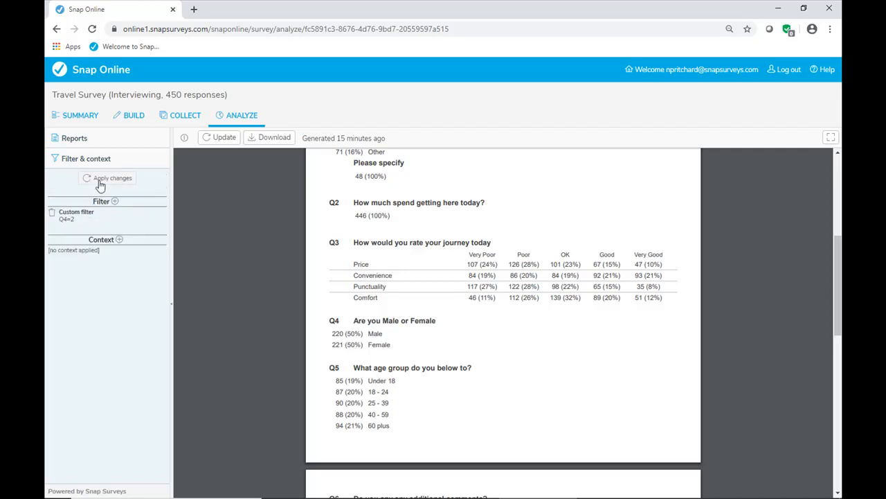
left_click(100, 182)
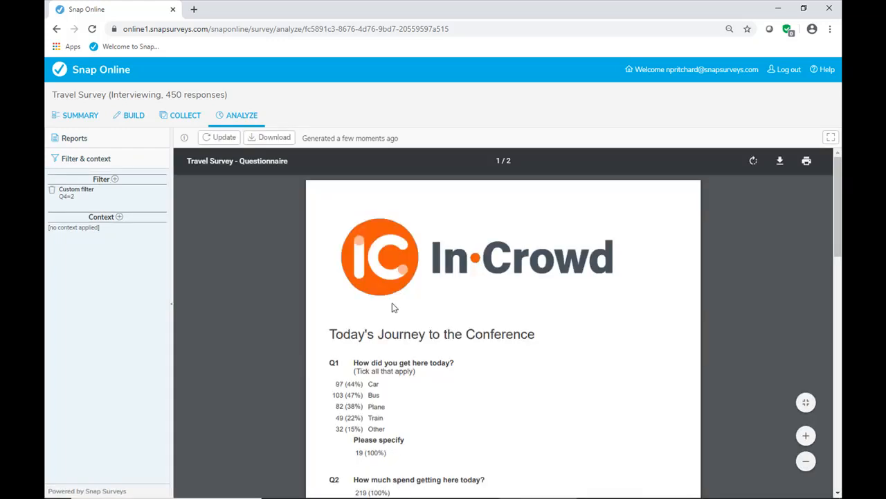
scroll(460, 369, "down", 4)
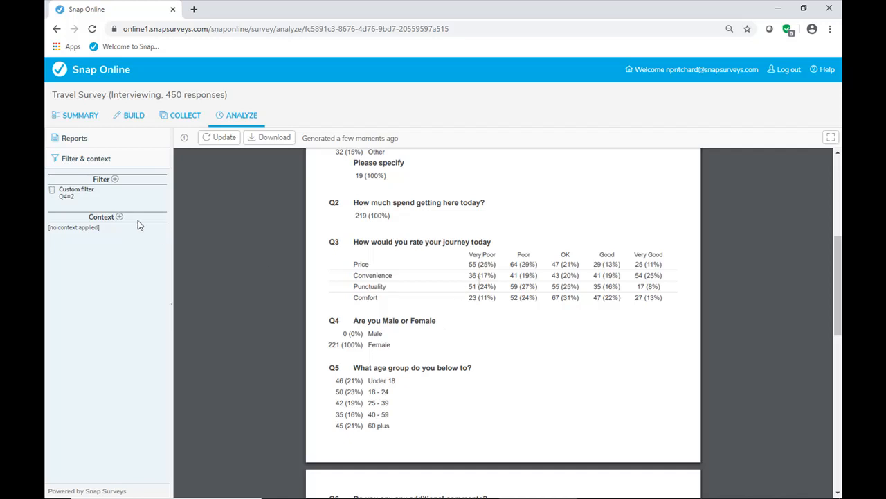
- Extend the custom filter to "Q4=2 and Q5=(1,2)", apply it and check the filtered age groups
left_click(85, 193)
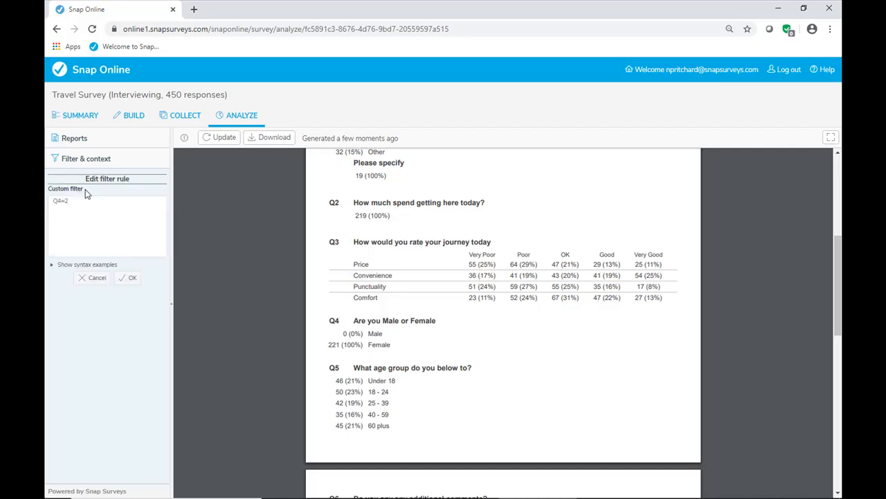
type("and ")
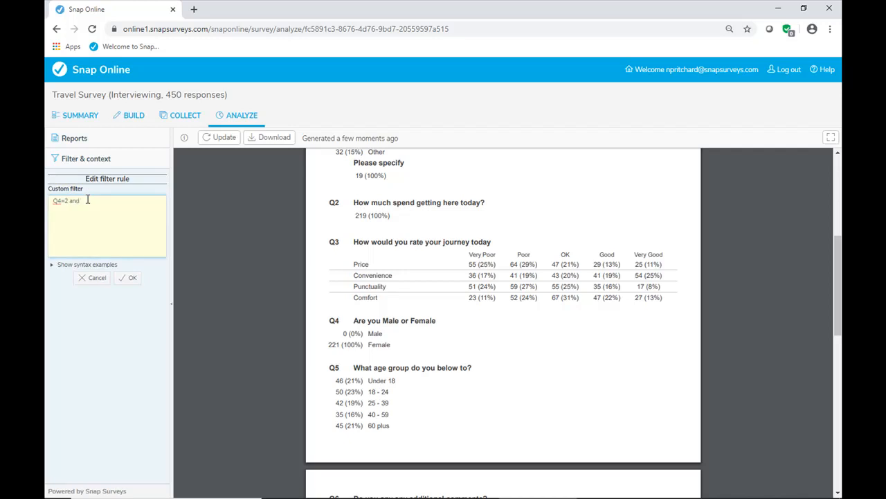
type("Q5=(1,2)")
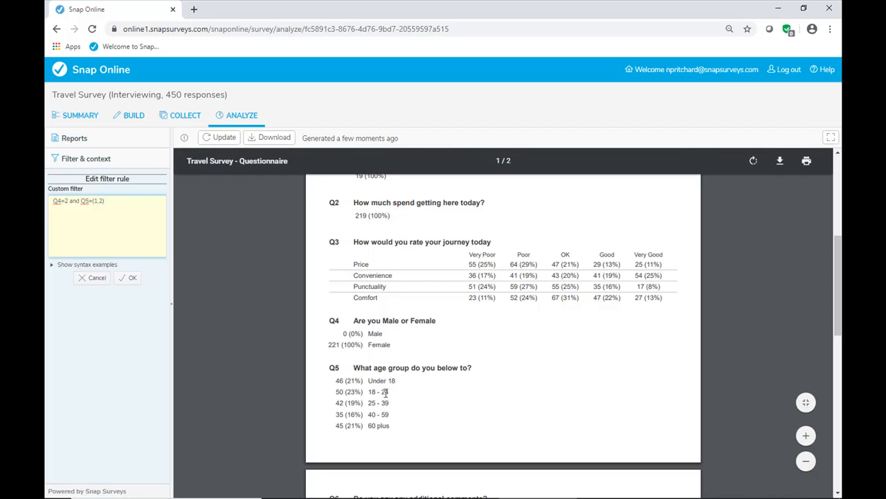
left_click(127, 278)
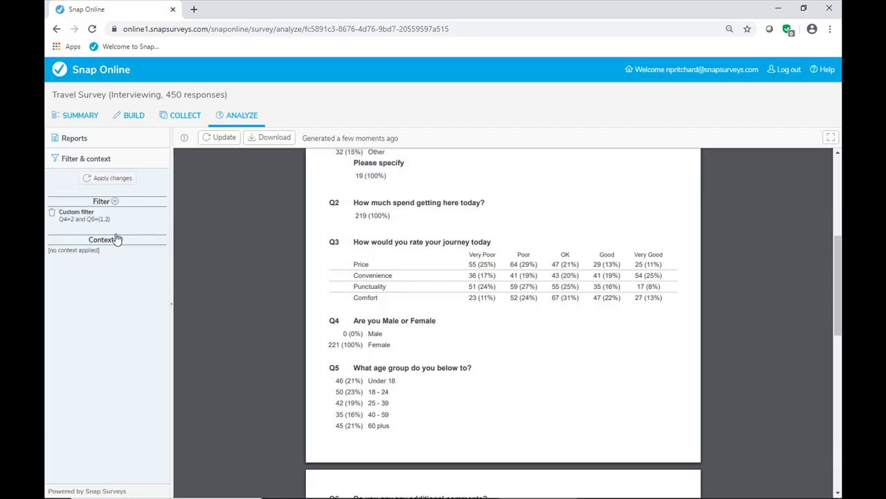
left_click(111, 179)
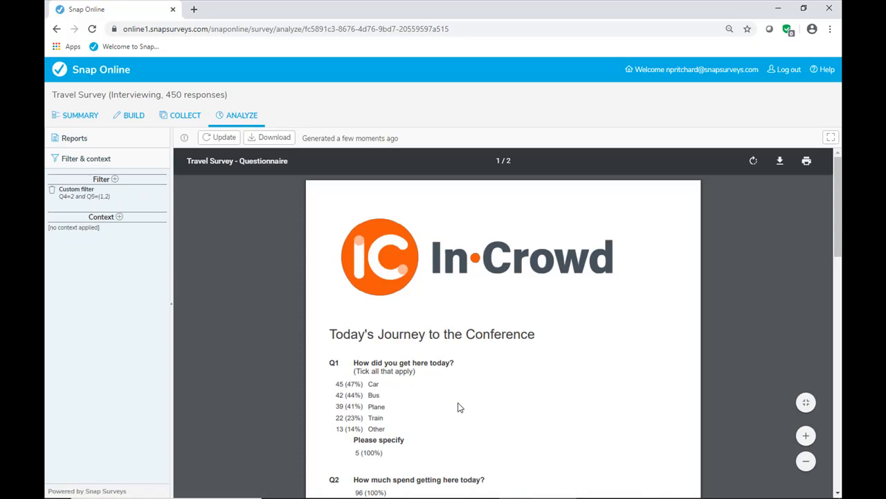
scroll(459, 407, "down", 3)
scroll(458, 407, "down", 2)
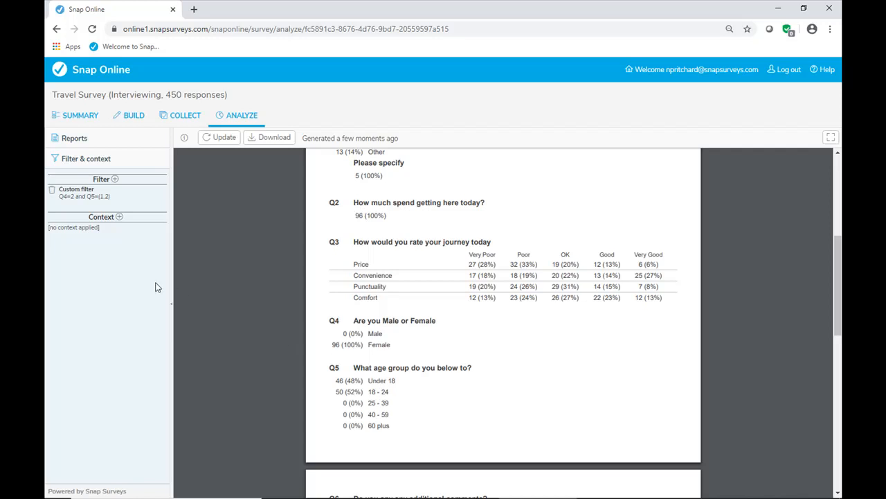
- Open the Summary report and review its filtered charts and lists down to the journey Punctuality rating
left_click(82, 142)
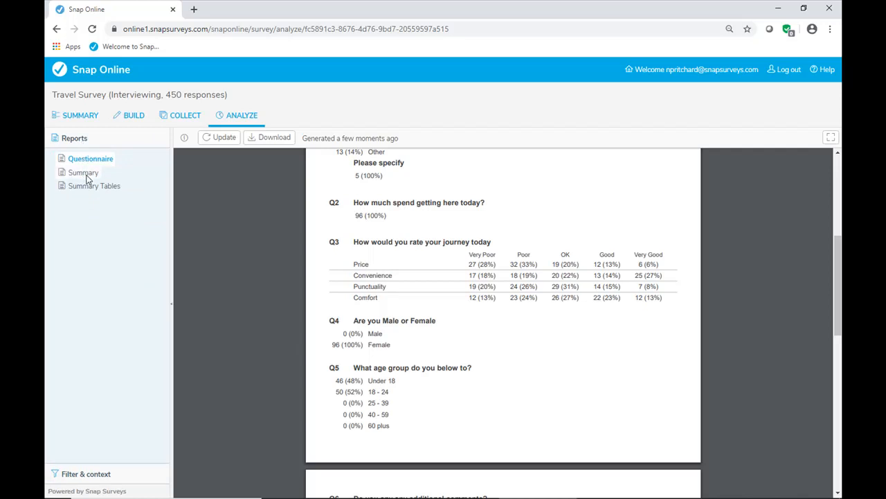
left_click(84, 173)
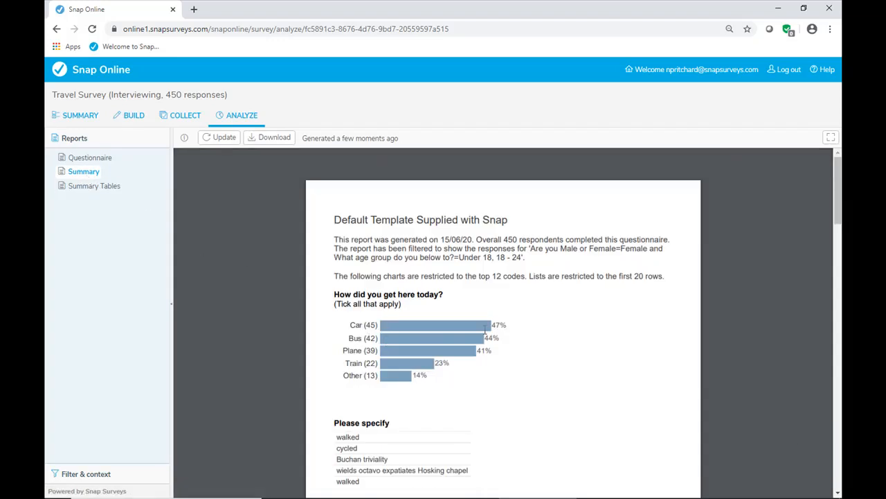
scroll(483, 381, "down", 2)
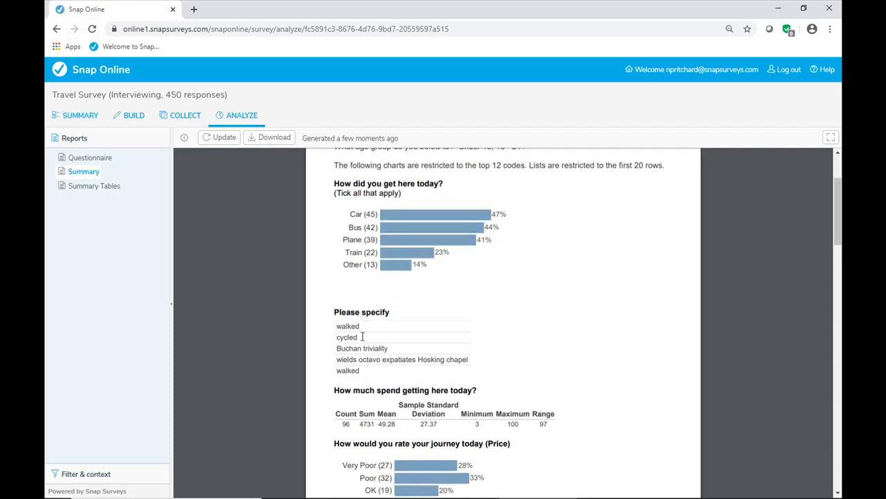
scroll(362, 368, "down", 3)
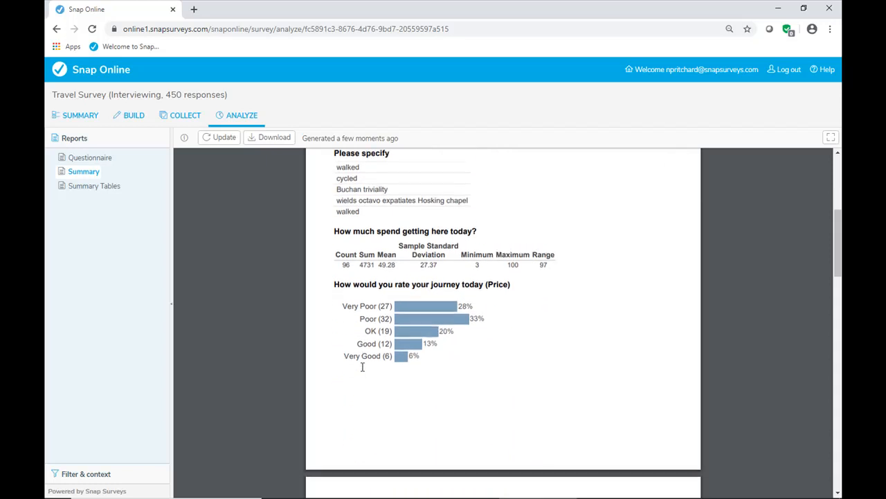
scroll(363, 367, "down", 1)
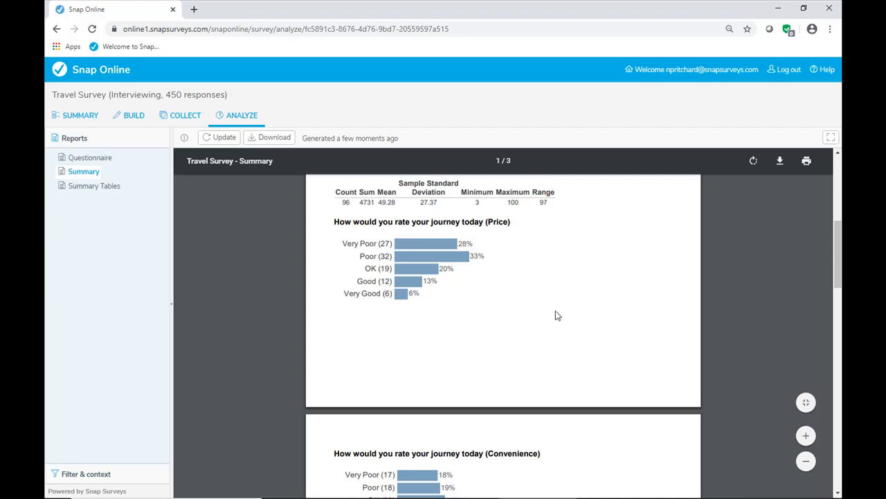
scroll(555, 315, "down", 2)
scroll(555, 315, "down", 1)
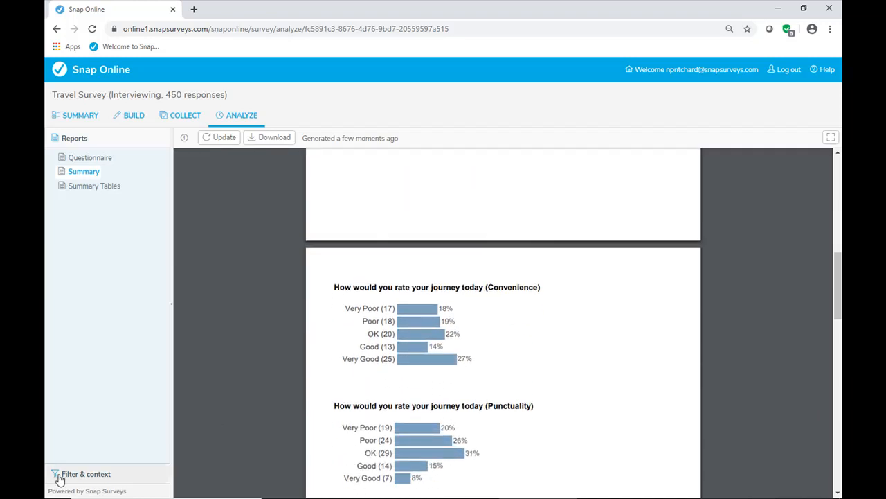
- Extend the Summary report's custom filter to "Q4=2 and Q5=(1,2) and Q1a=cycled", apply it and check the filtered results
left_click(82, 475)
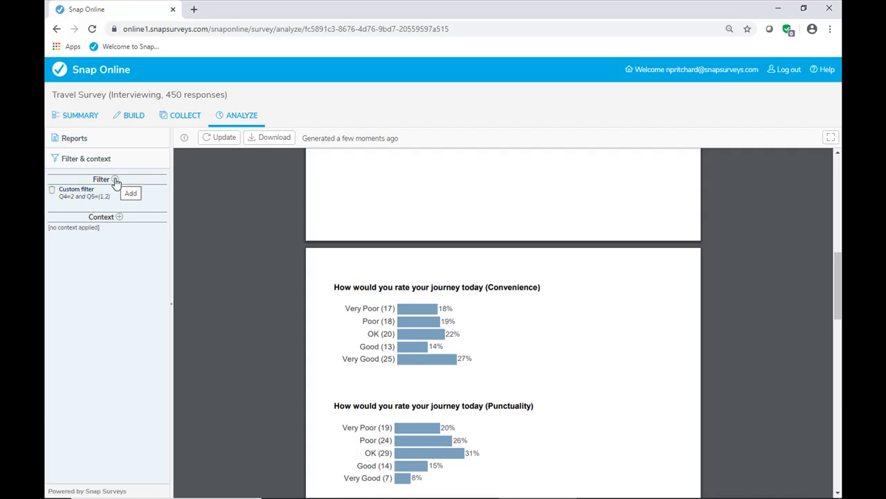
left_click(116, 180)
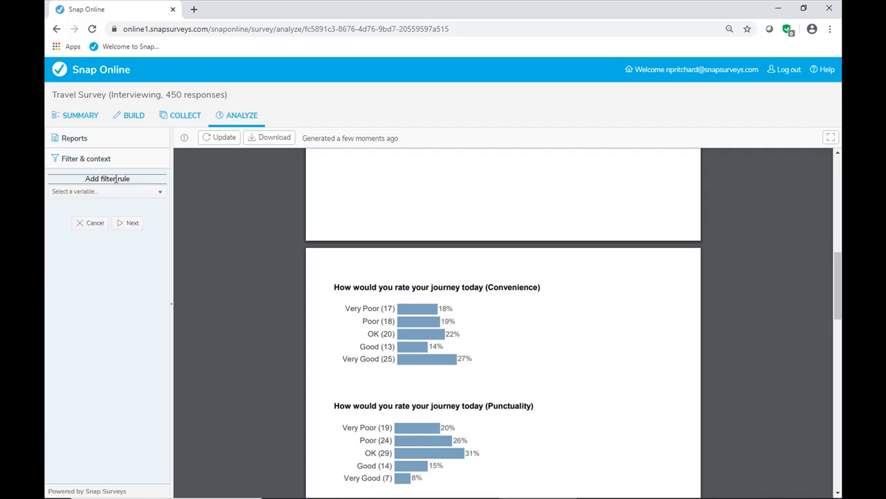
left_click(117, 192)
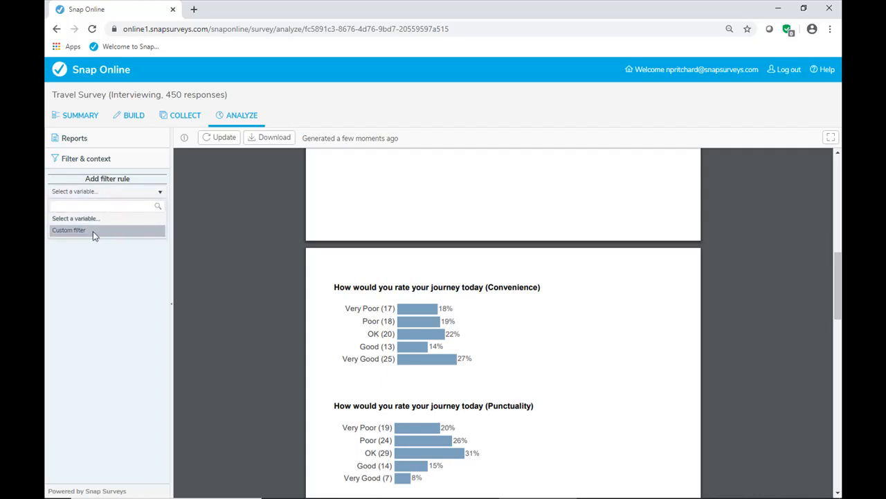
left_click(93, 231)
left_click(121, 223)
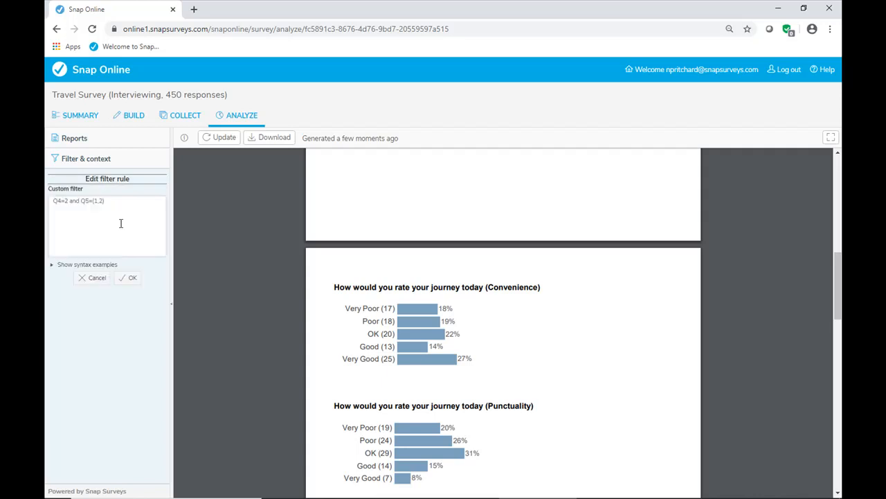
left_click(122, 201)
type("and")
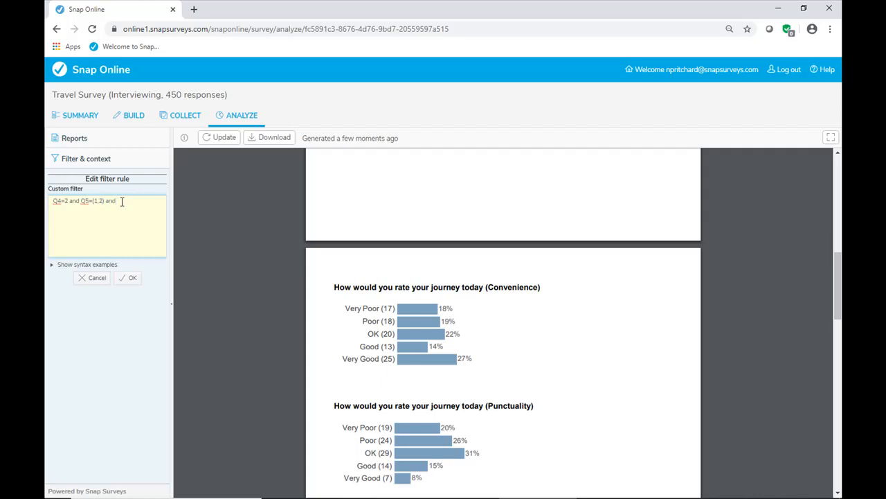
type(" Q6a=cycled")
left_click(130, 278)
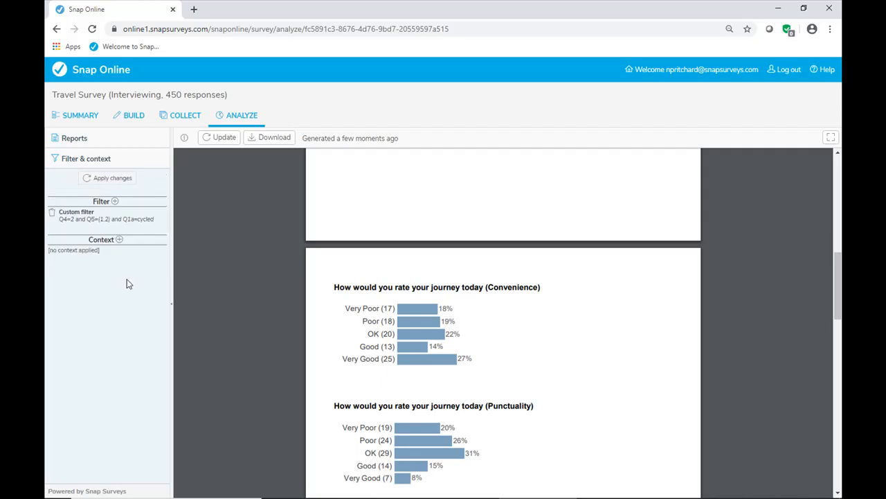
left_click(111, 178)
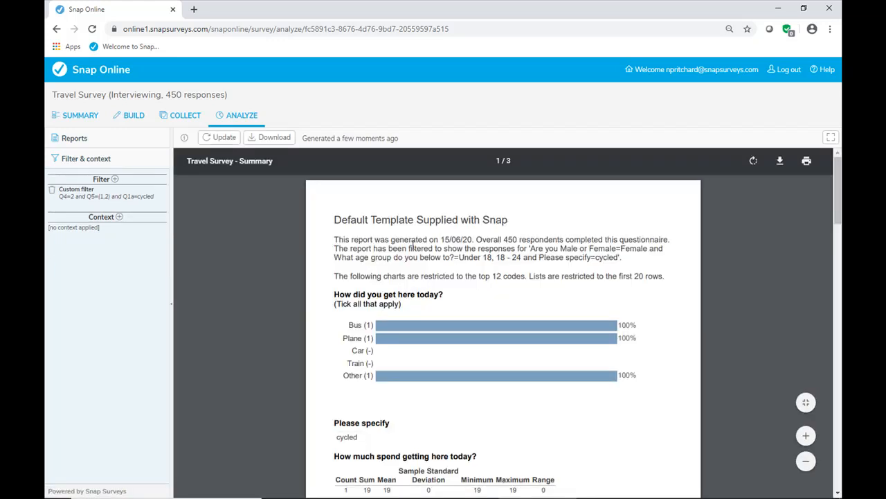
scroll(531, 271, "down", 3)
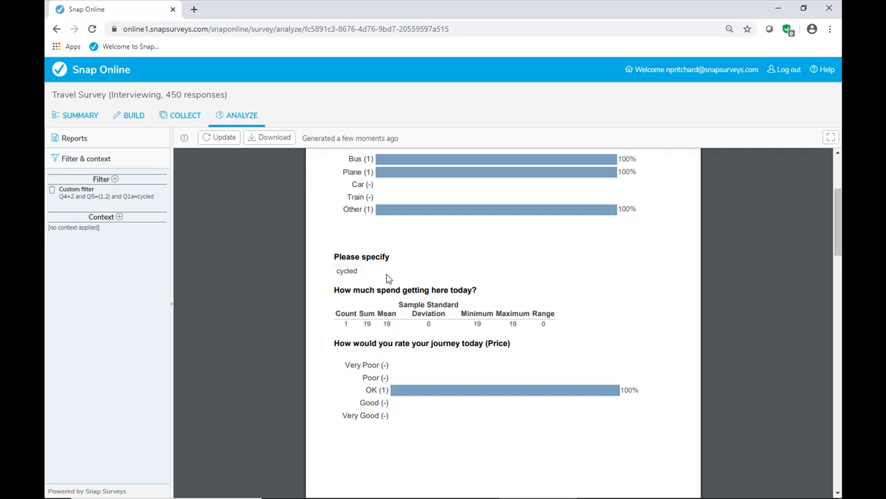
- Reduce the custom filter to Q1a=cycled, apply it and review the Summary report down to the journey ratings
left_click(75, 194)
left_click_drag(118, 200, 51, 201)
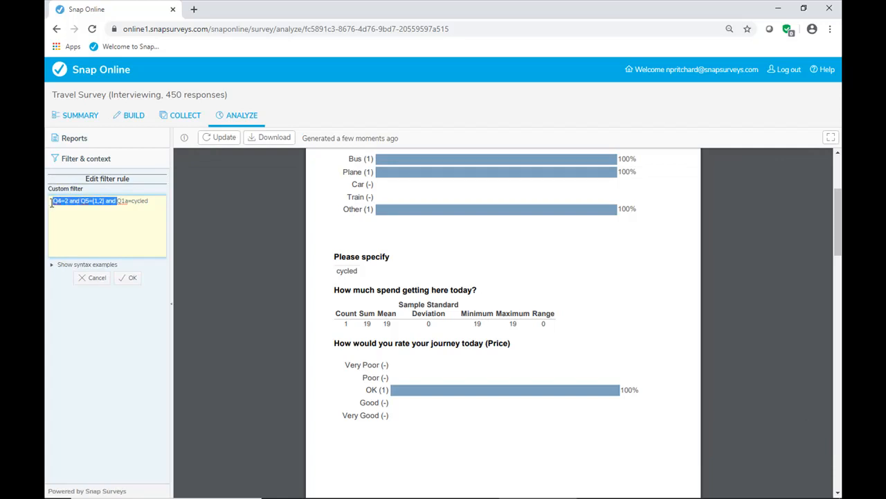
key("BackSpace")
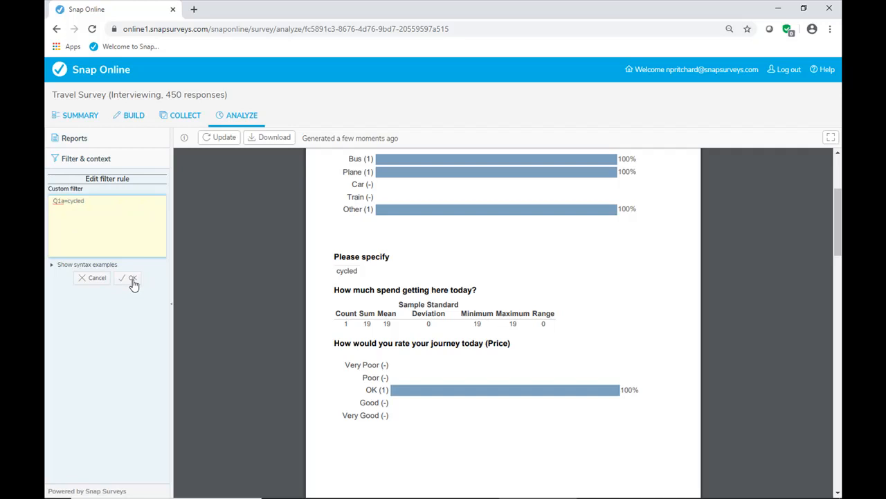
left_click(132, 279)
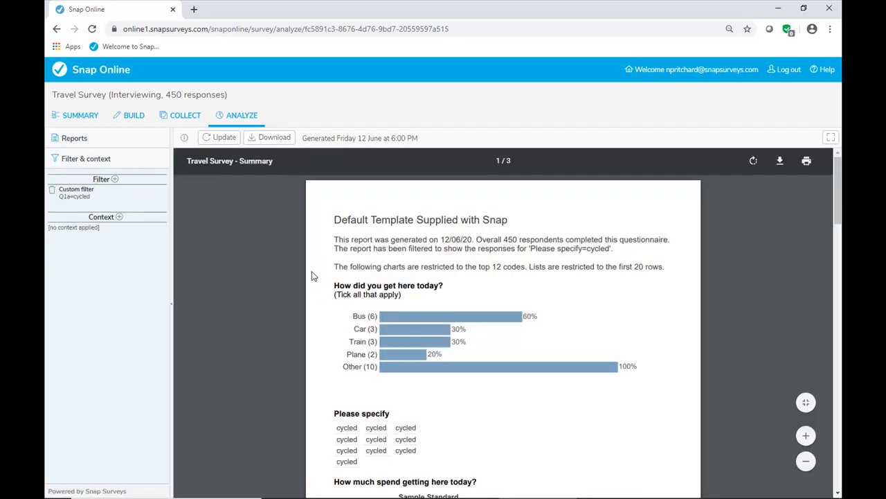
scroll(433, 324, "down", 2)
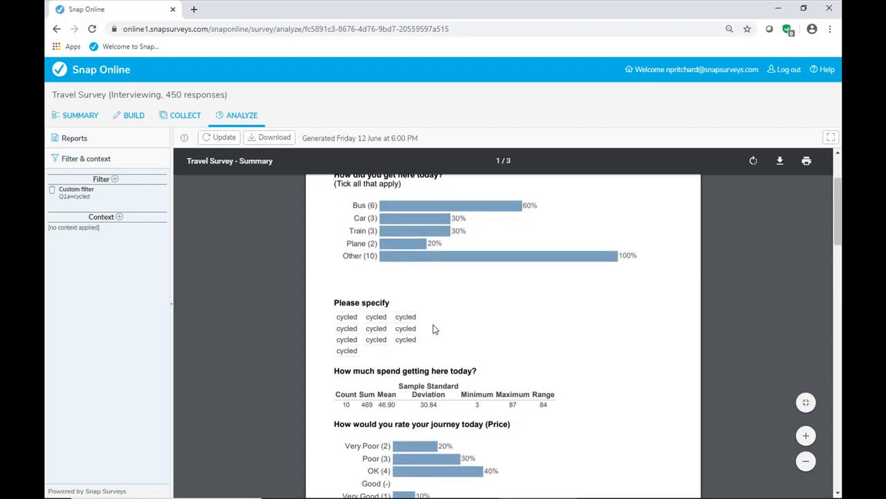
scroll(432, 329, "down", 6)
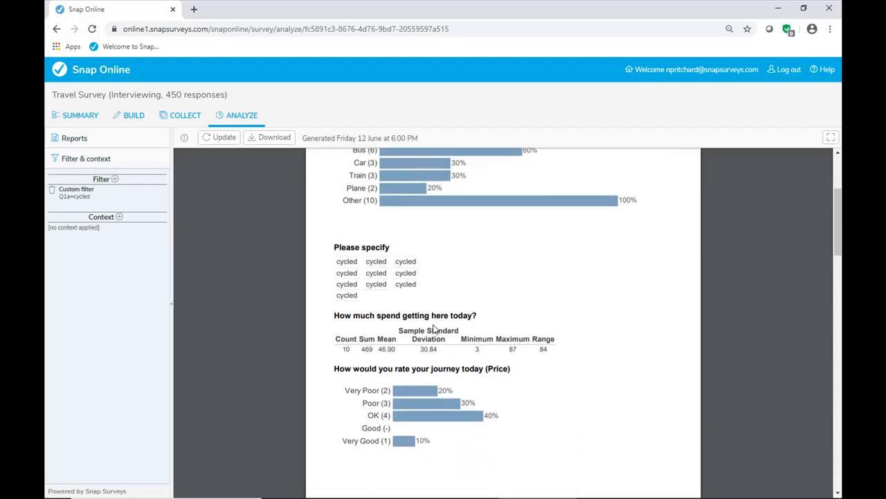
scroll(434, 329, "down", 2)
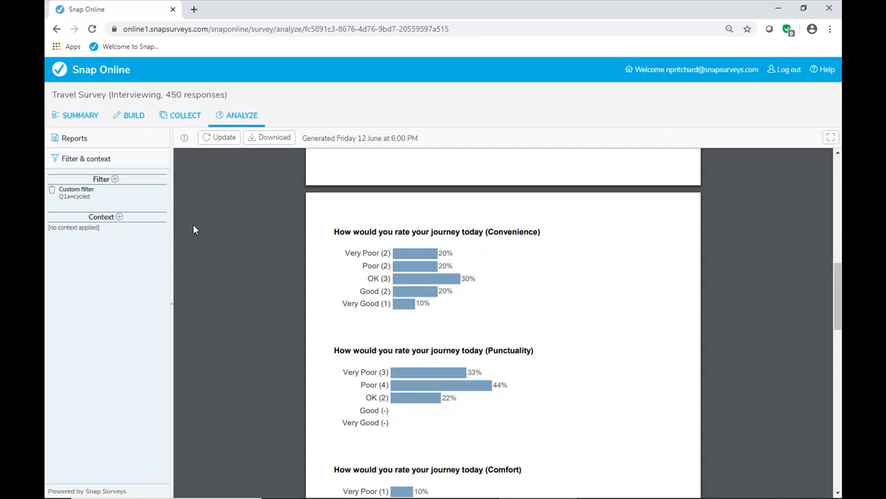
- Open the Summary Tables report, enlarge it to page width and review its filtered tables down to the age group question
left_click(68, 140)
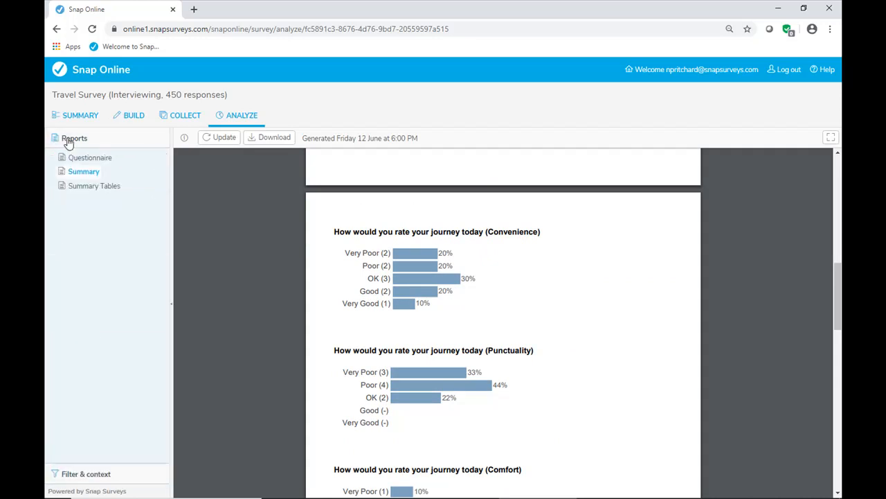
left_click(81, 187)
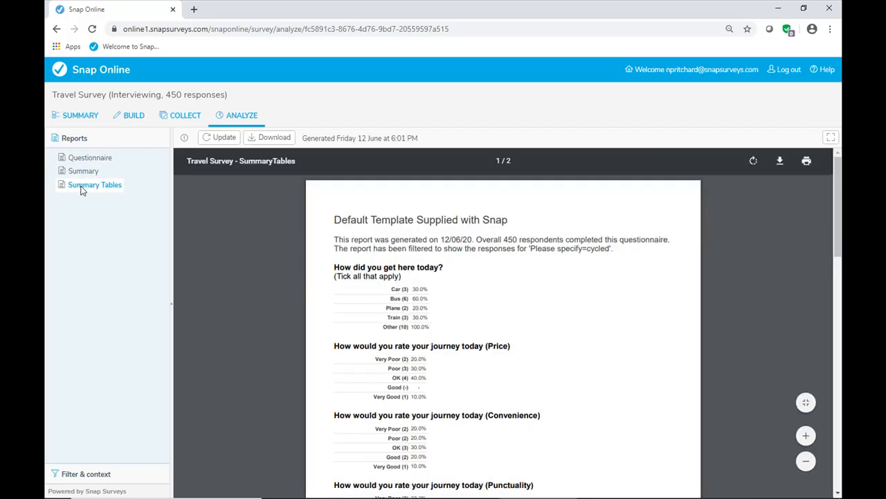
left_click(806, 404)
left_click(806, 404)
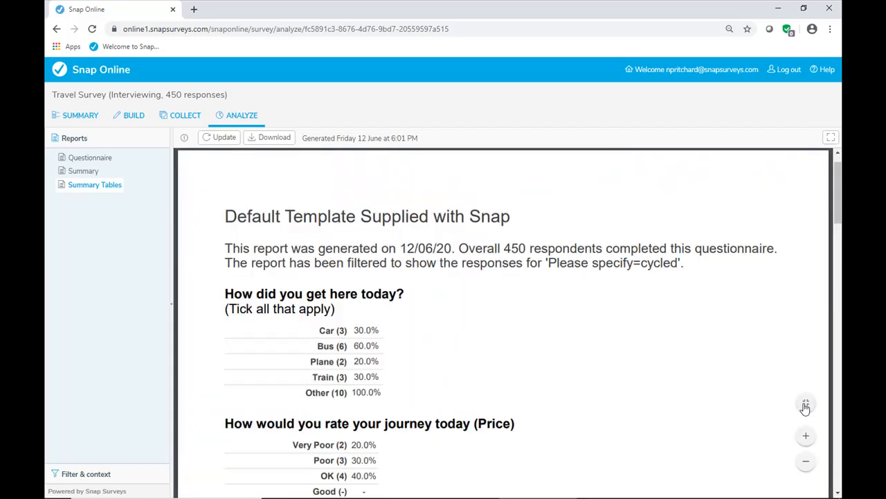
scroll(534, 376, "down", 5)
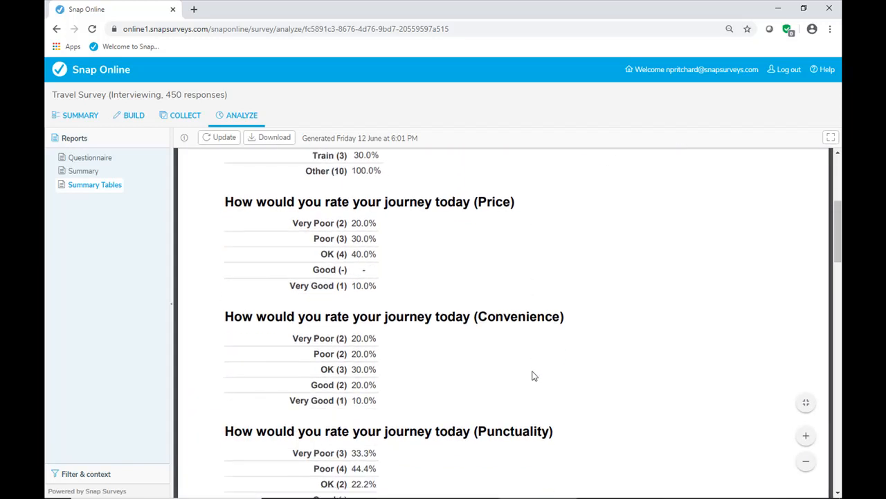
scroll(533, 376, "down", 6)
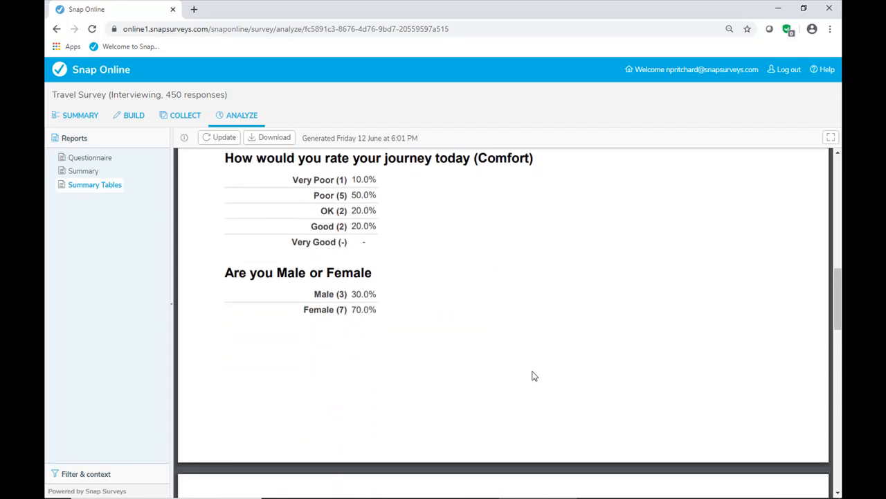
scroll(533, 375, "down", 2)
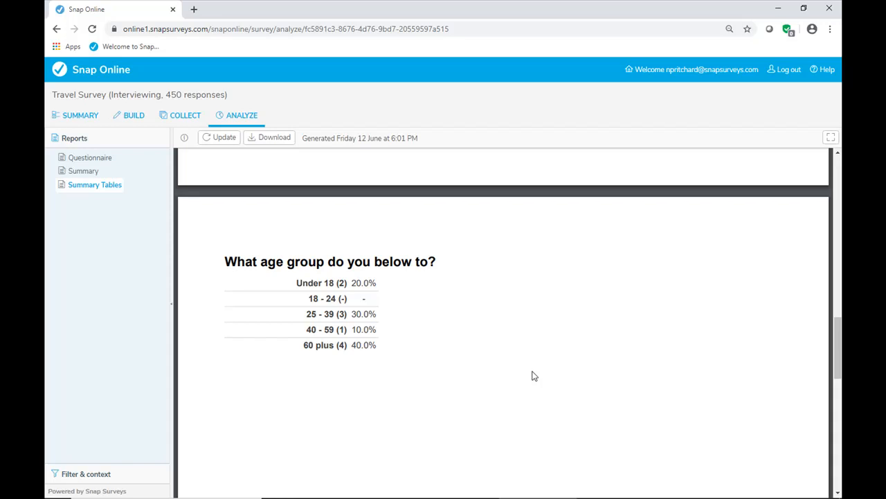
- Look at the Travel Survey's response management page in the collection section and reopen the Summary report in the analysis section
left_click(190, 117)
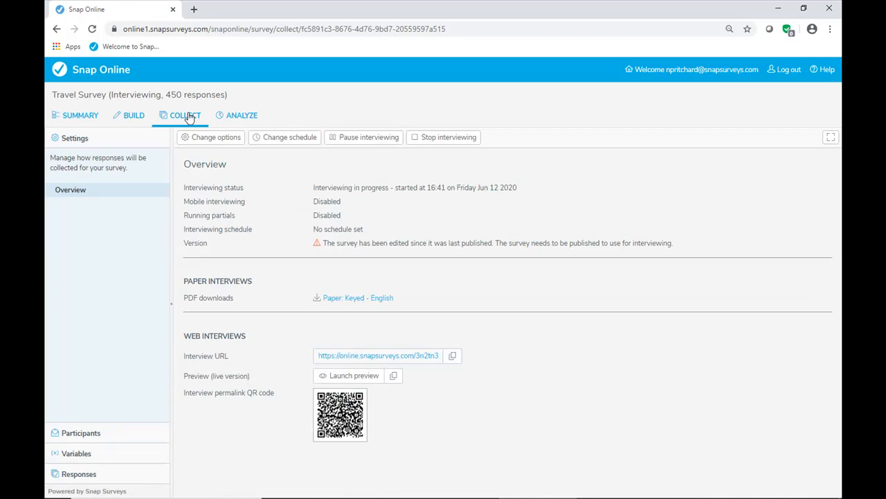
left_click(79, 475)
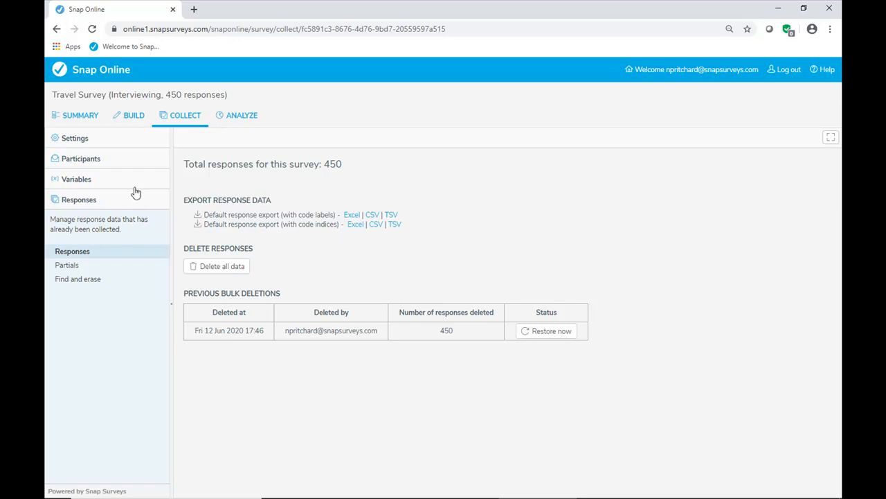
left_click(233, 115)
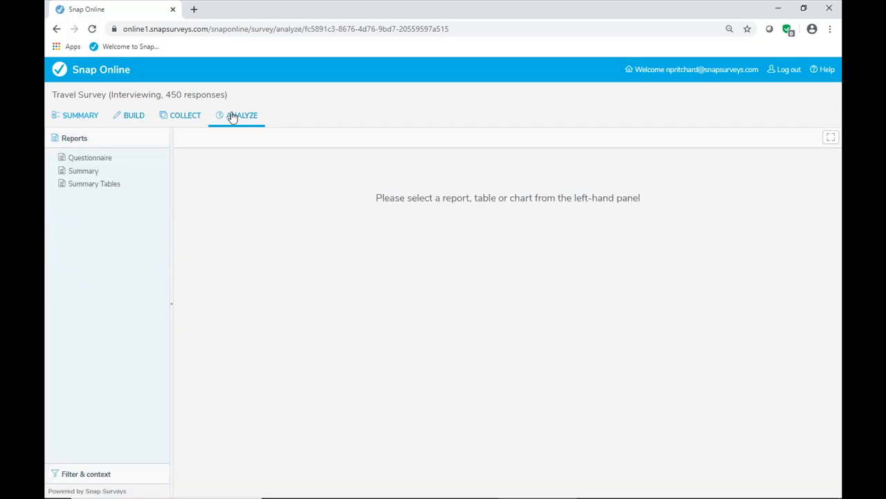
left_click(85, 171)
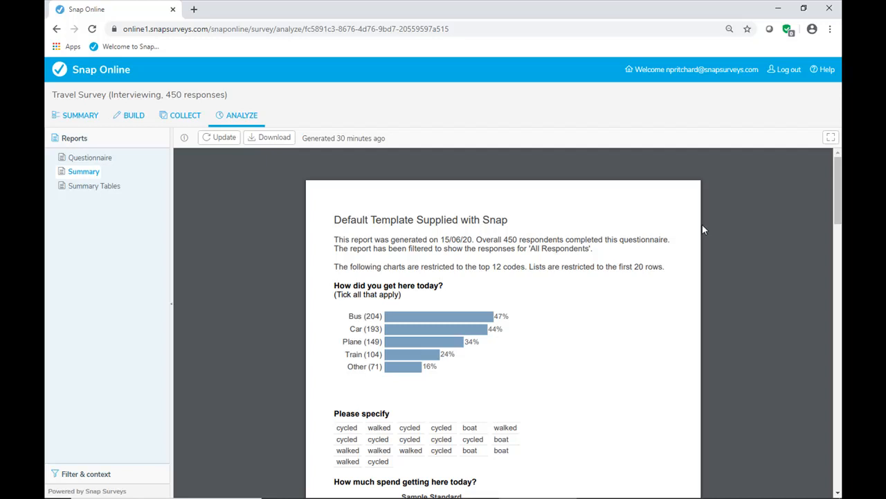
- Leave the Travel Survey and open the analysis section of the NPS Survey in the Tutorials folder
left_click(90, 118)
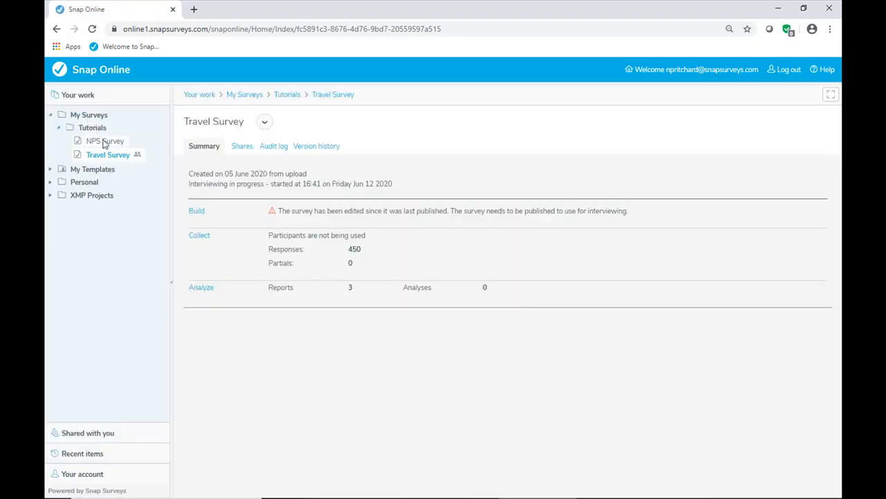
left_click(105, 142)
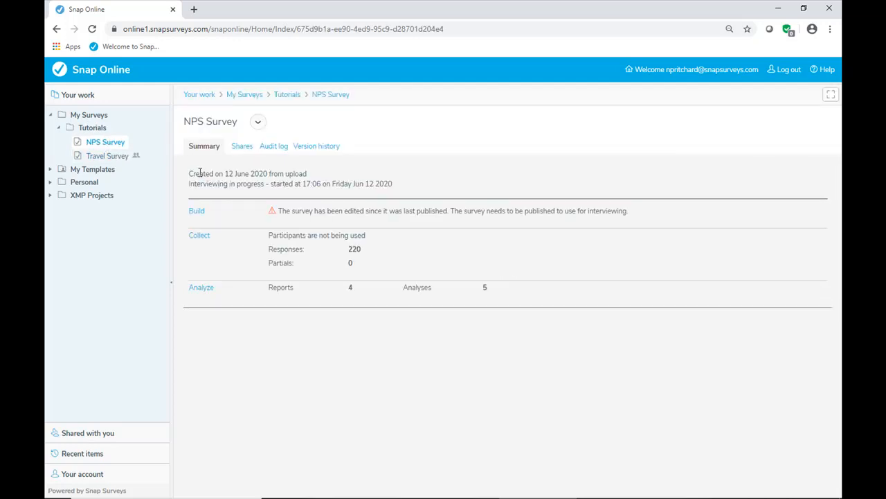
left_click(205, 290)
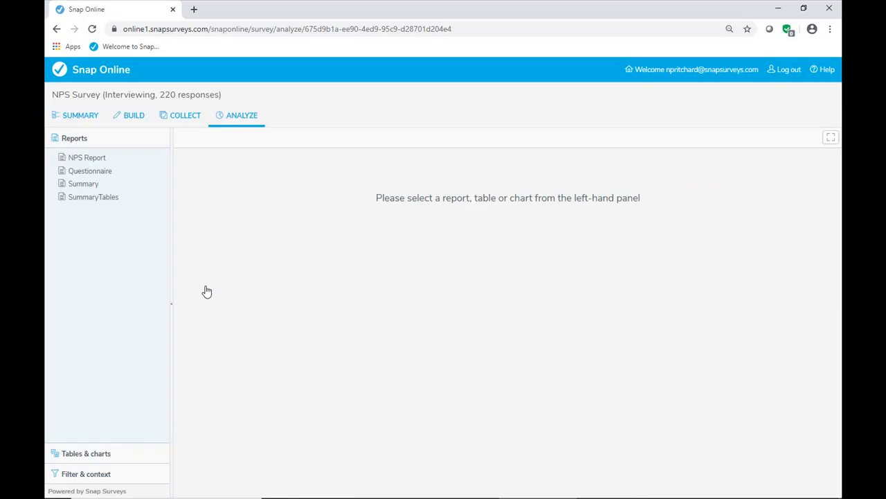
- View the NPS Survey's NPS Donut and NPS for the Year charts and its NPS Percents and NPS Counts tables
left_click(97, 454)
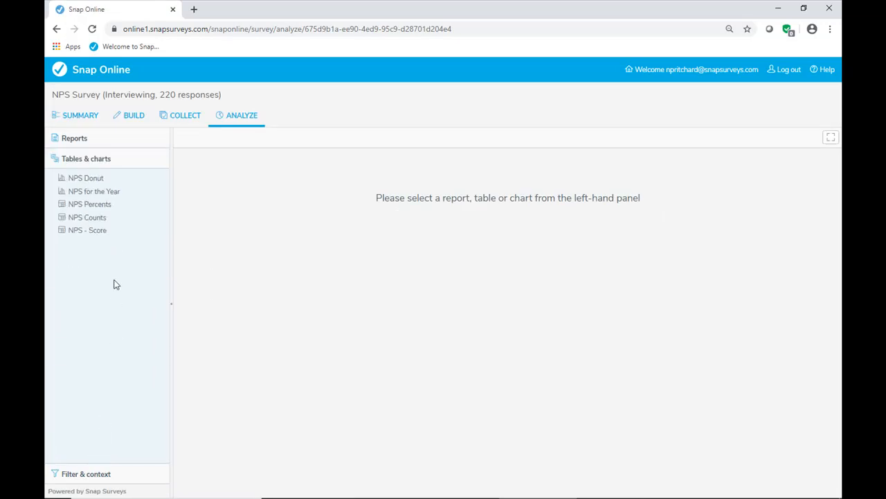
left_click(95, 181)
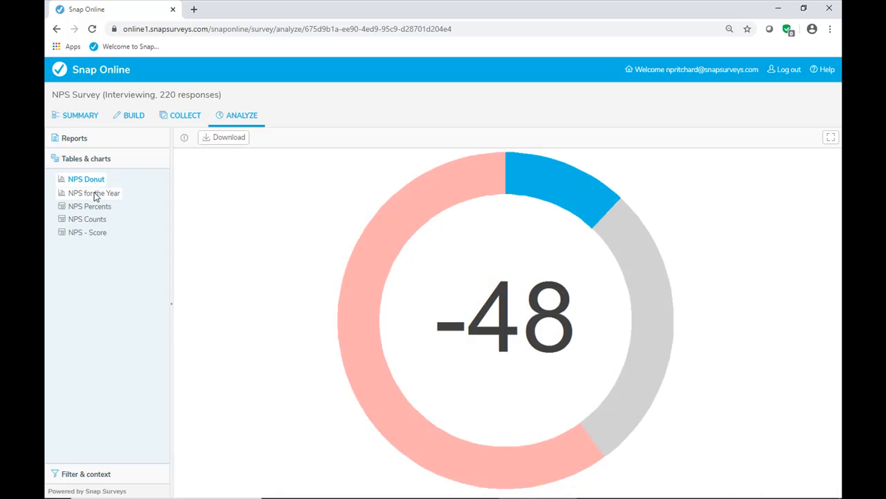
left_click(96, 194)
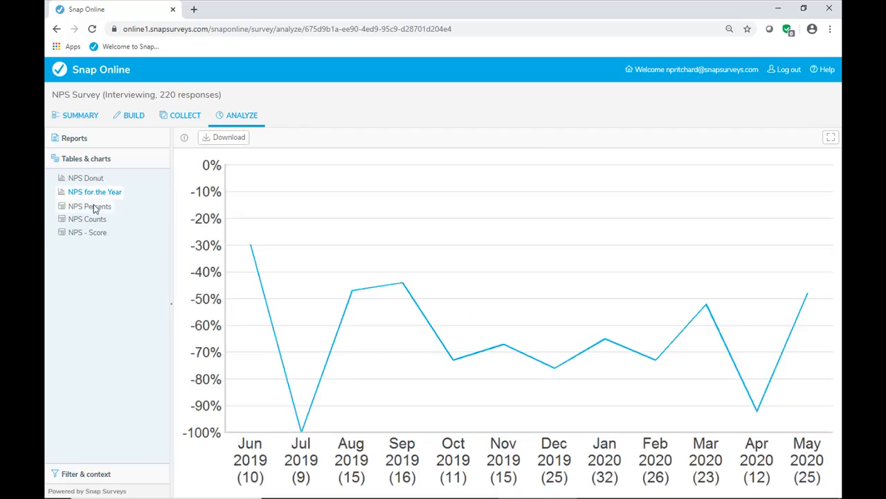
left_click(95, 207)
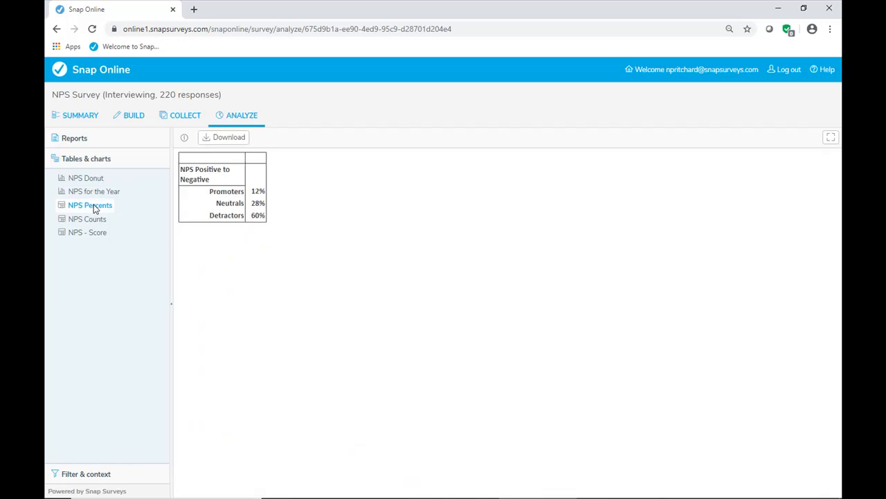
left_click(93, 219)
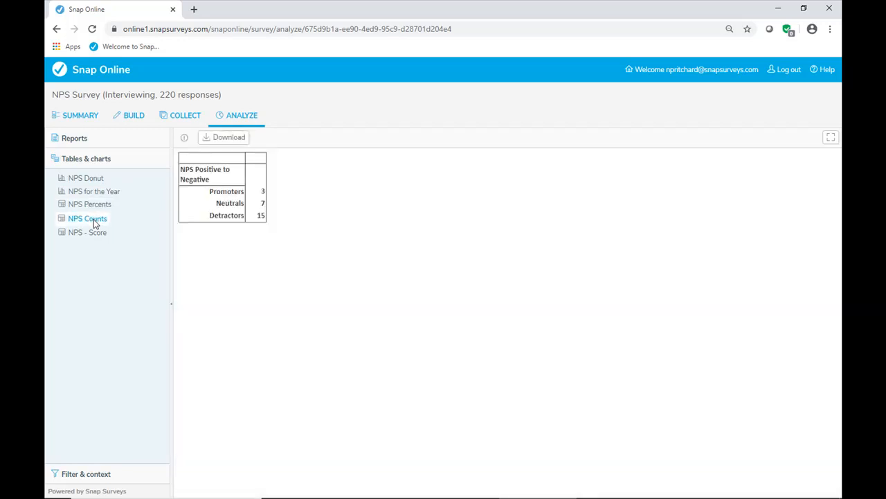
- Open the NPS Report and fit its whole page in the view to examine the scores and trend chart
left_click(74, 139)
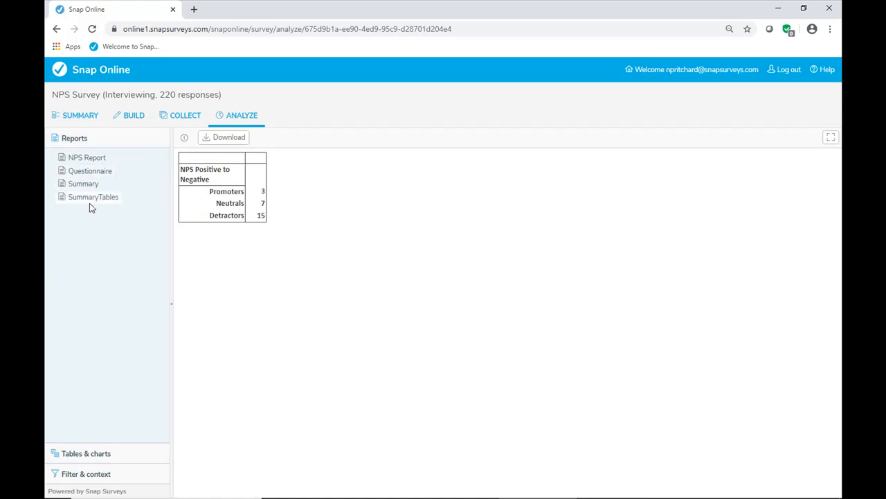
left_click(88, 158)
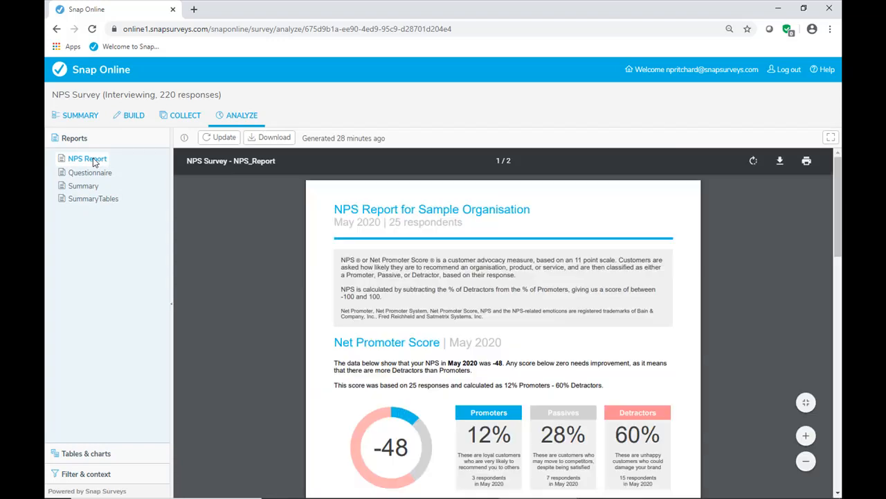
left_click(806, 404)
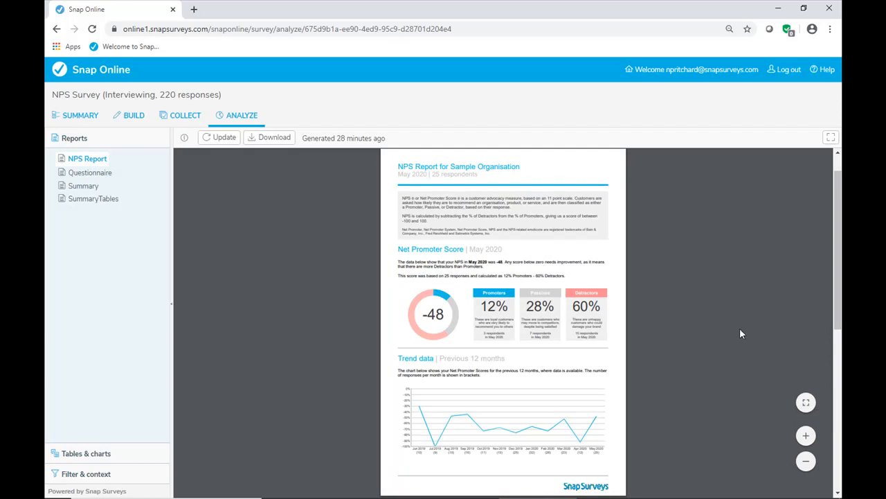
- Look through the comments on the NPS Report's second page and return to its first page
scroll(739, 333, "down", 5)
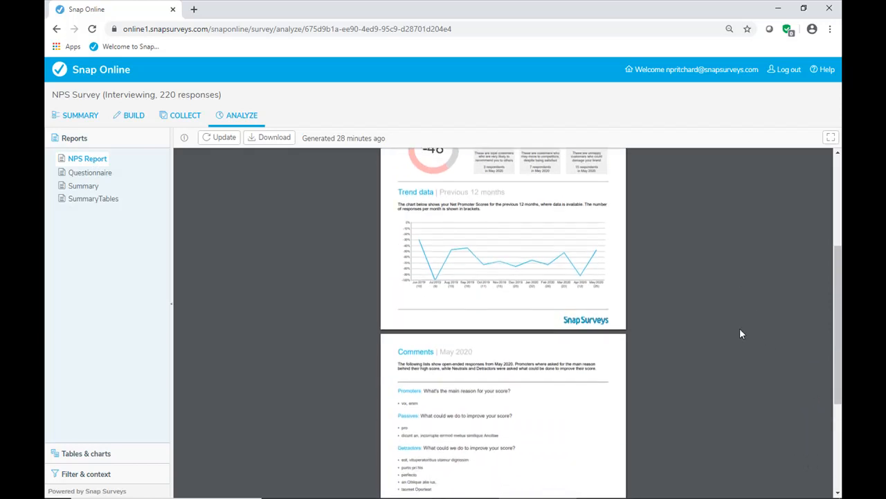
scroll(740, 333, "down", 2)
scroll(740, 327, "up", 4)
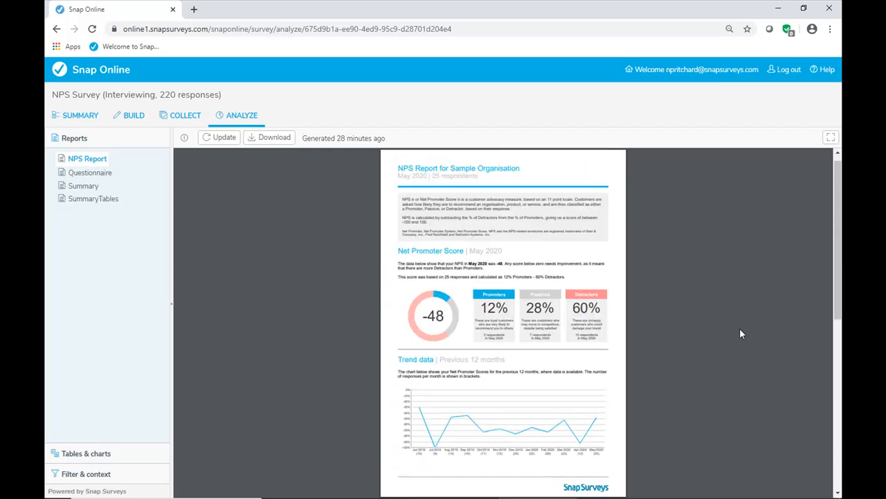
- Fit the NPS Report to the page width and examine its Net Promoter Score and Trend data sections
left_click(806, 403)
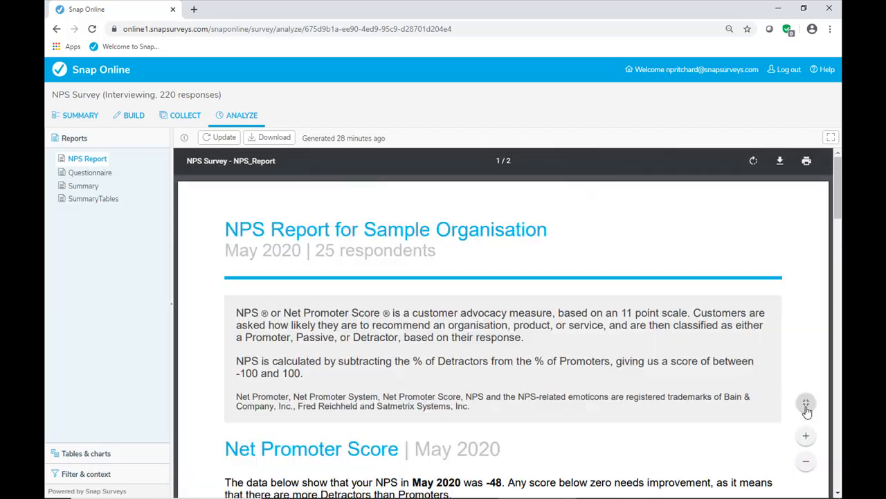
scroll(592, 365, "down", 2)
scroll(592, 365, "down", 2)
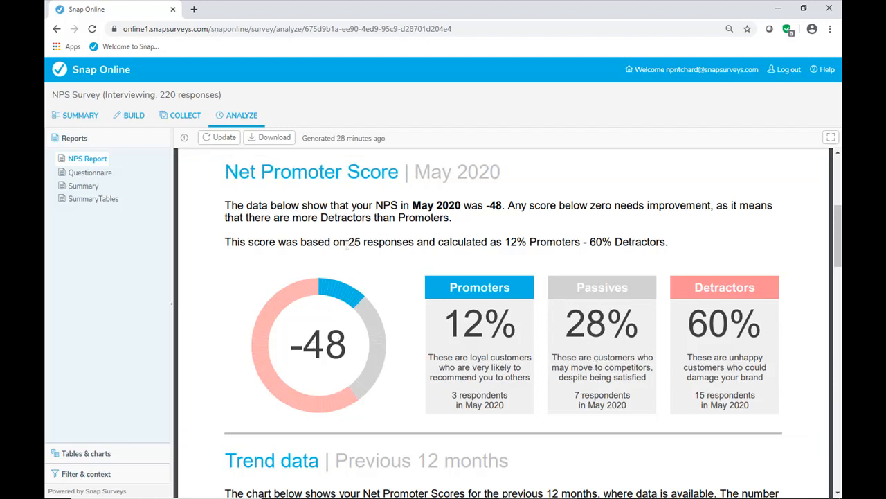
scroll(440, 344, "down", 4)
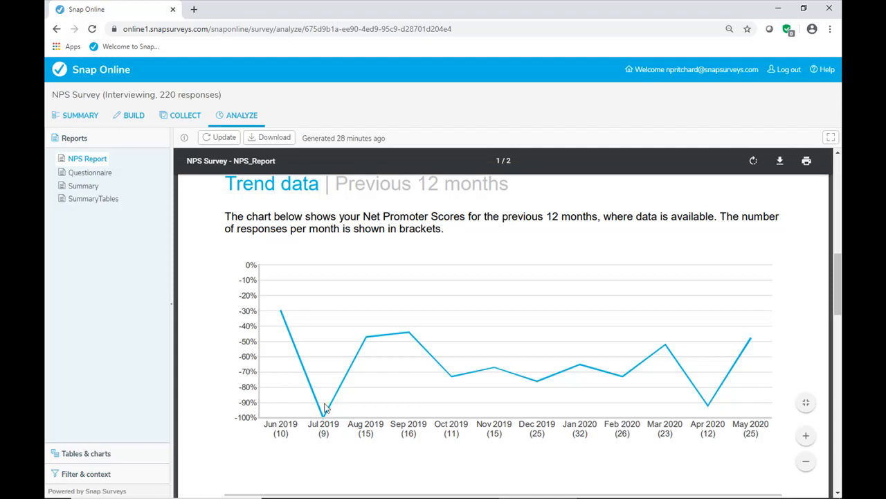
- Start a filter rule for the report on the question about how likely respondents are to recommend Sample Organisation
left_click(74, 476)
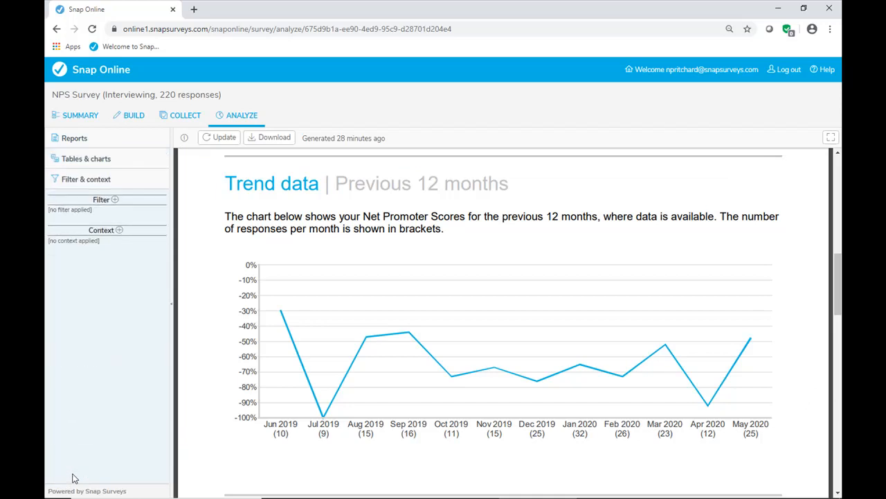
left_click(115, 200)
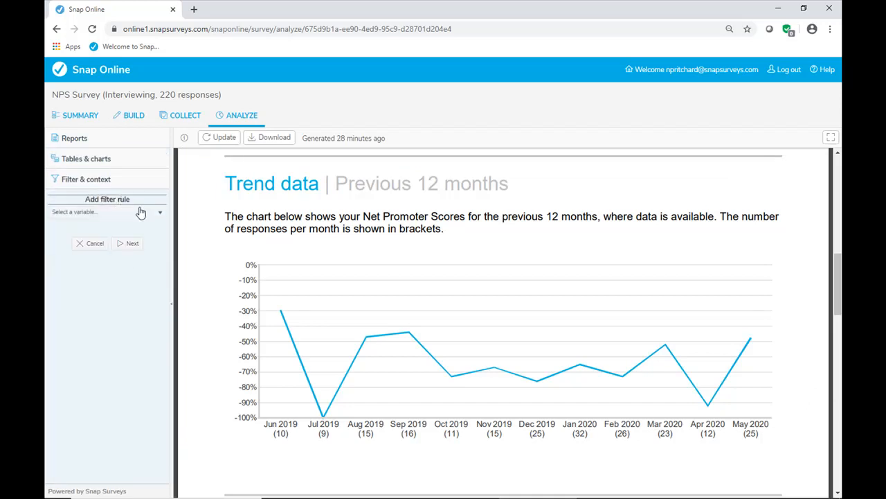
left_click(159, 215)
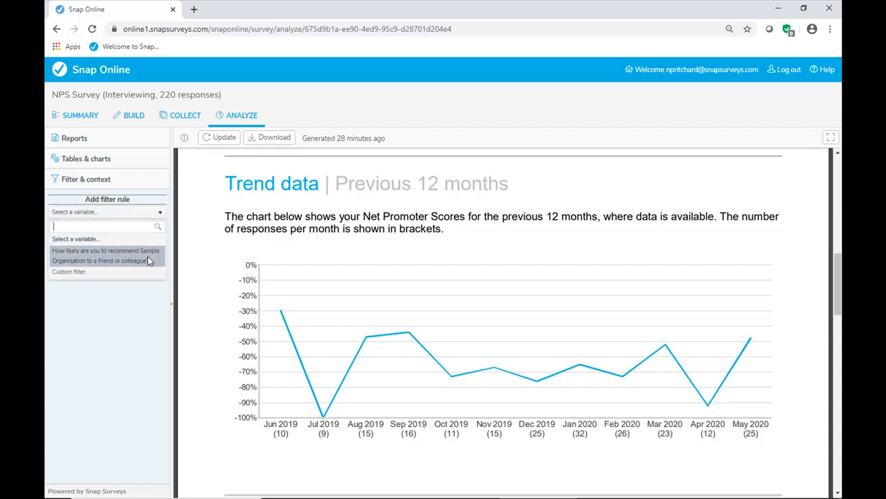
left_click(148, 260)
left_click(131, 243)
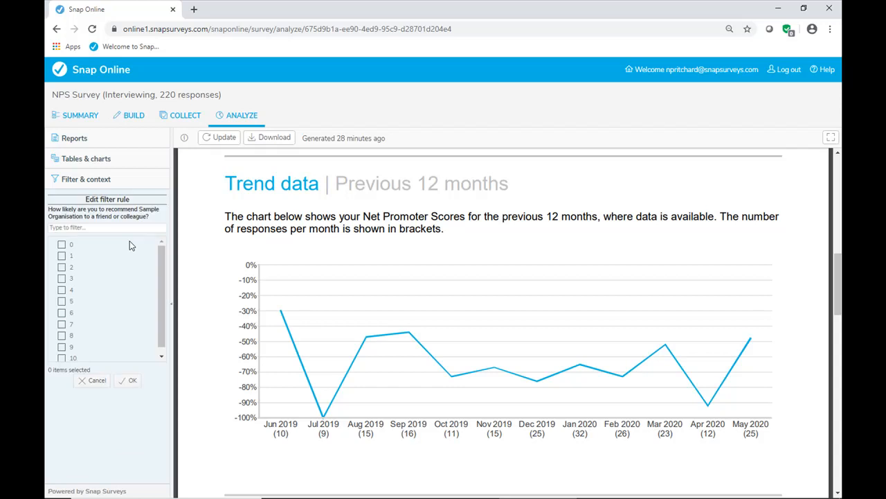
- Try selecting scores 0 to 4 for the filter rule and discard the rule
left_click(61, 245)
left_click(62, 256)
left_click(61, 266)
left_click(62, 277)
left_click(62, 290)
left_click(124, 381)
left_click(96, 380)
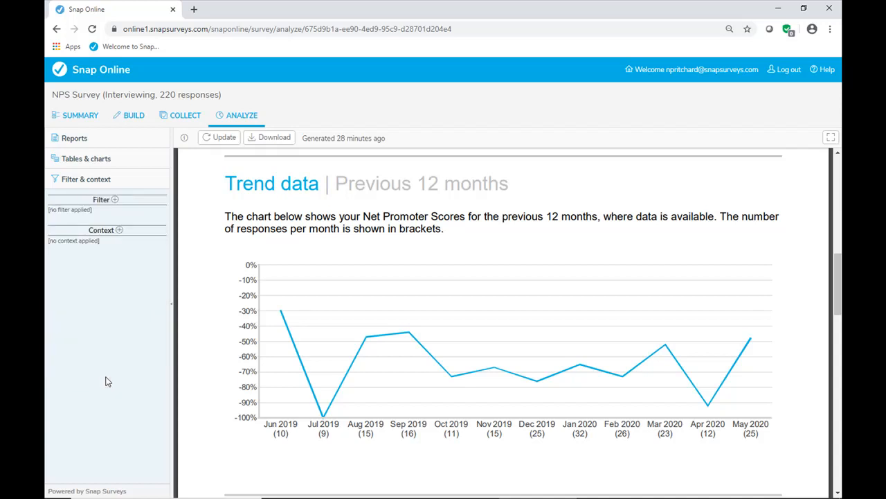
- Start a context rule for the report based on the Month variable
left_click(118, 231)
left_click(159, 216)
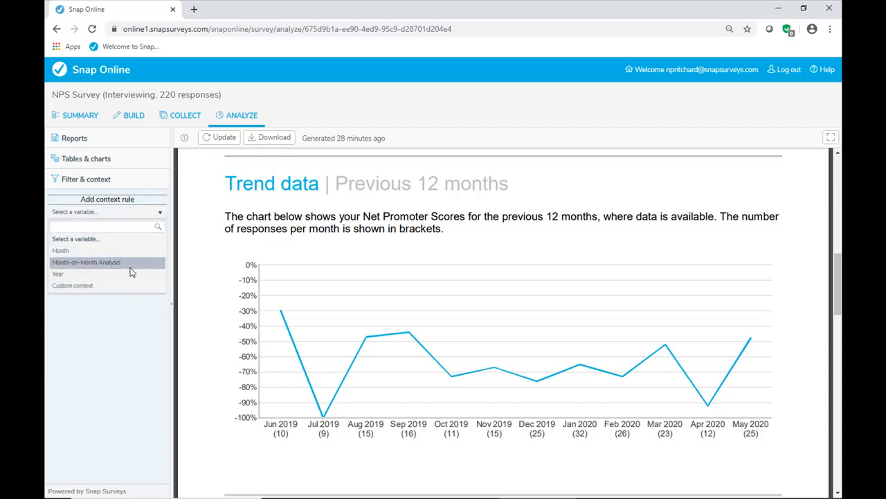
left_click(109, 252)
left_click(157, 216)
left_click(104, 253)
left_click(120, 244)
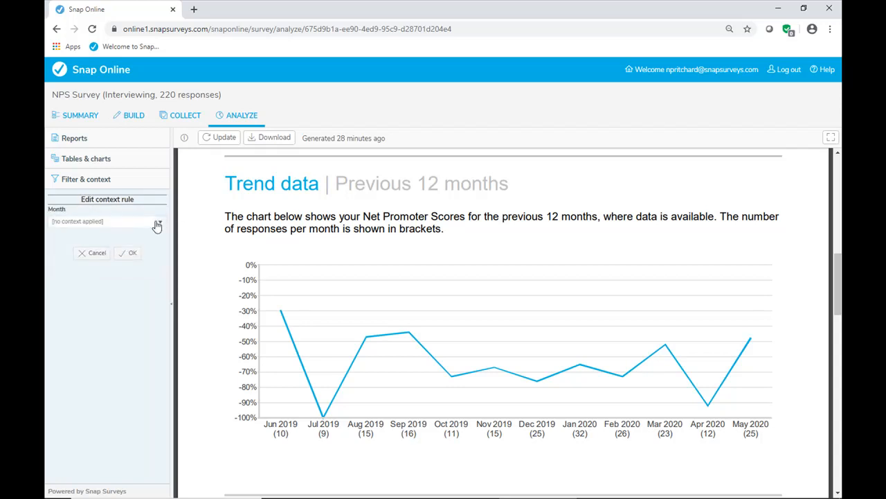
- Look at the months offered for the context rule and fit the report's whole first page in the view
left_click(157, 223)
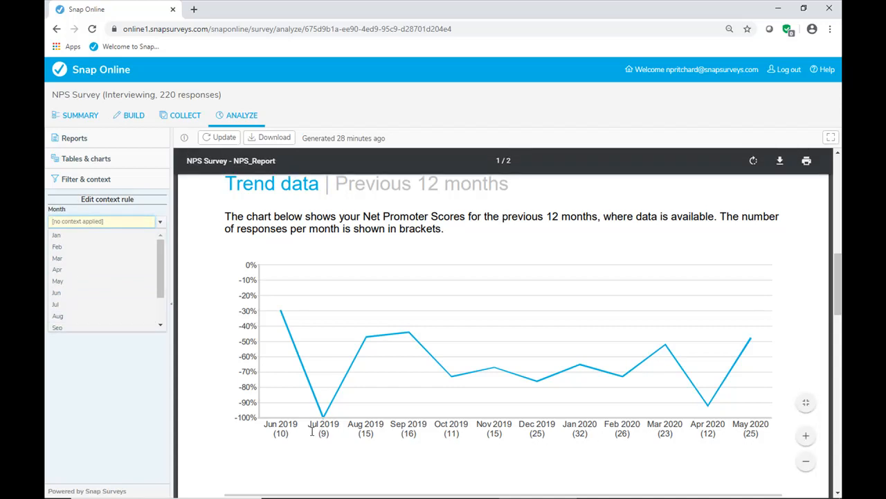
left_click(123, 395)
scroll(489, 395, "up", 3)
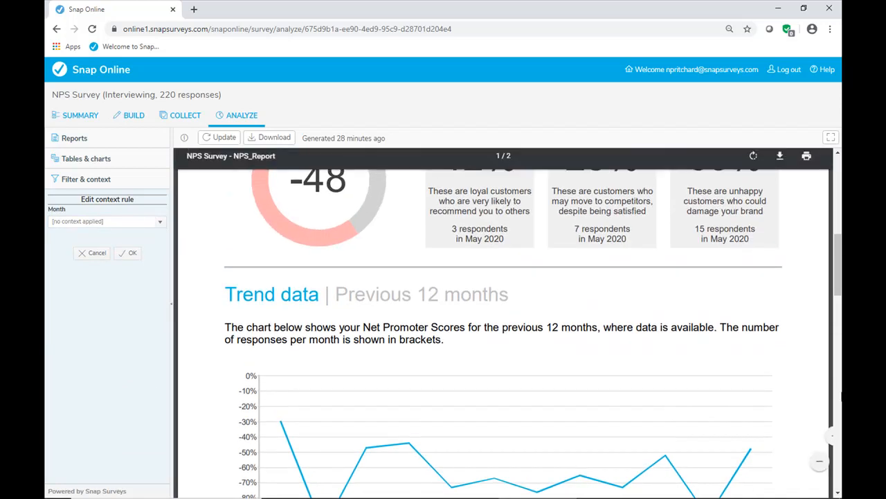
left_click(807, 405)
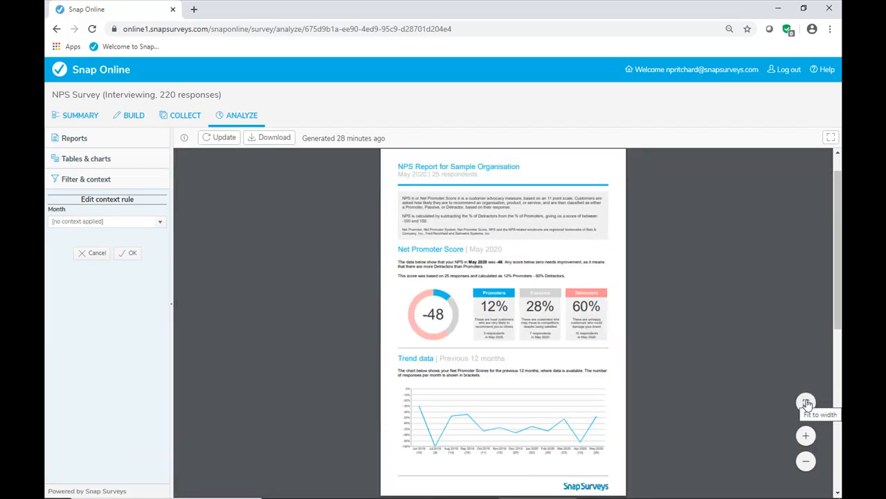